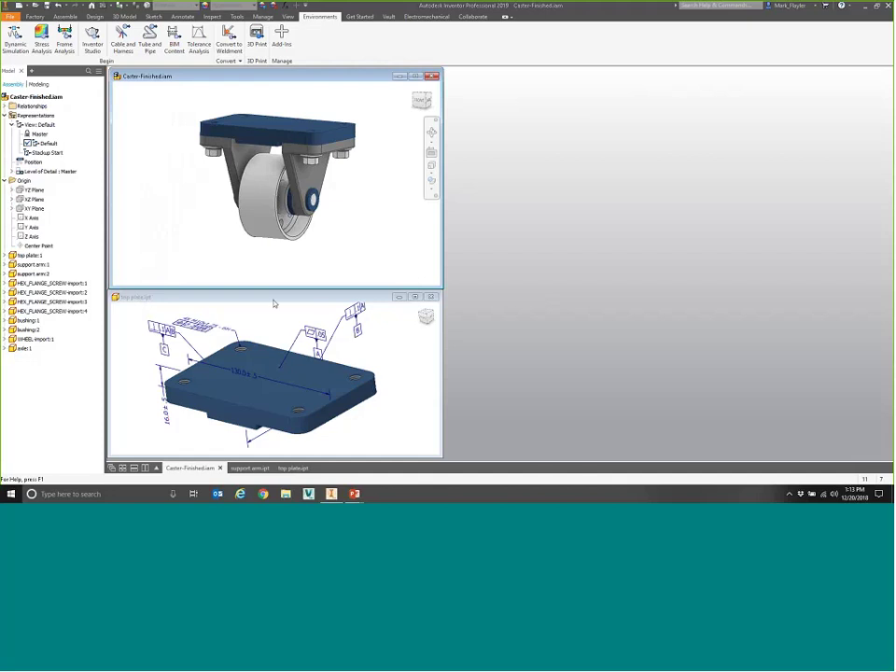
Step: Move the top plate window aside to inspect the support arm's tolerance annotations, restore it and return to the caster assembly
drag(200, 298, 536, 300)
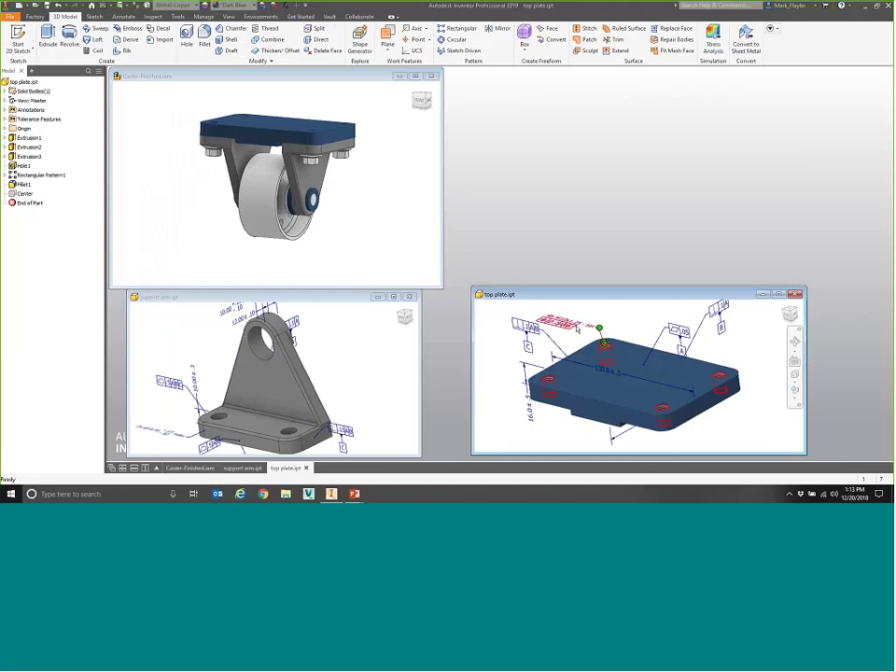
drag(614, 305, 270, 301)
click(173, 78)
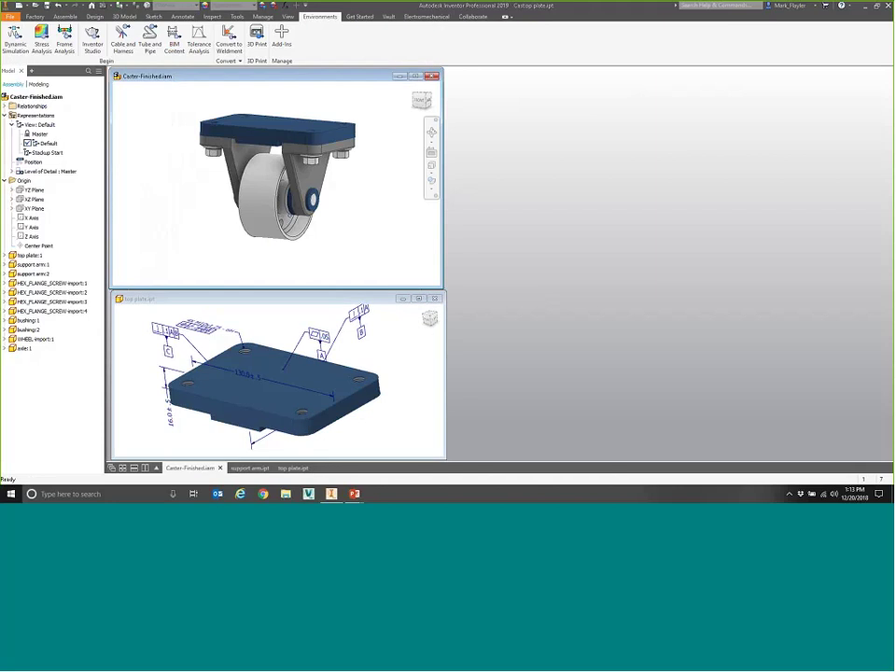
Step: Activate the Stackup Start view representation and start Tolerance Analysis with a widened results area
double_click(55, 151)
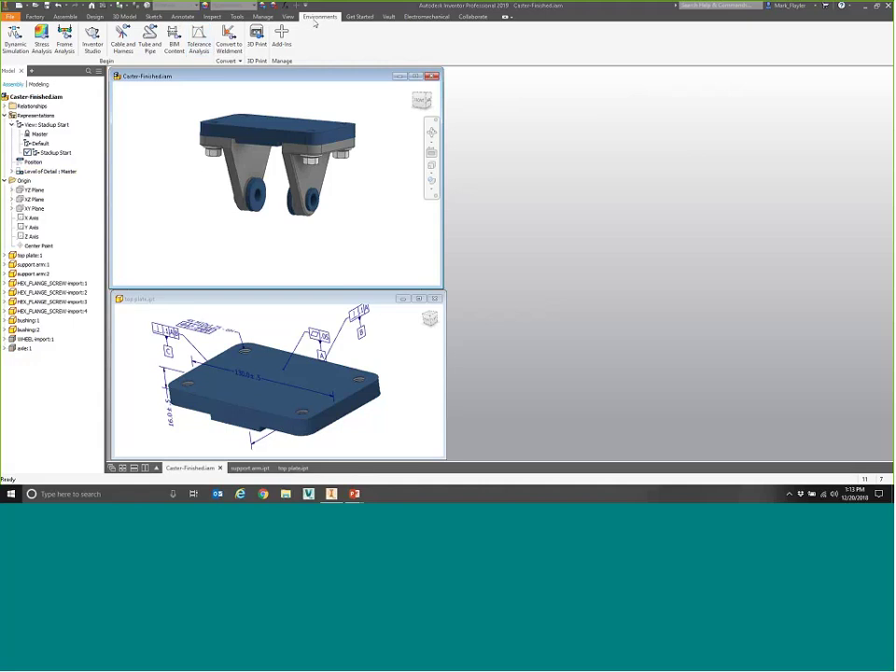
click(201, 45)
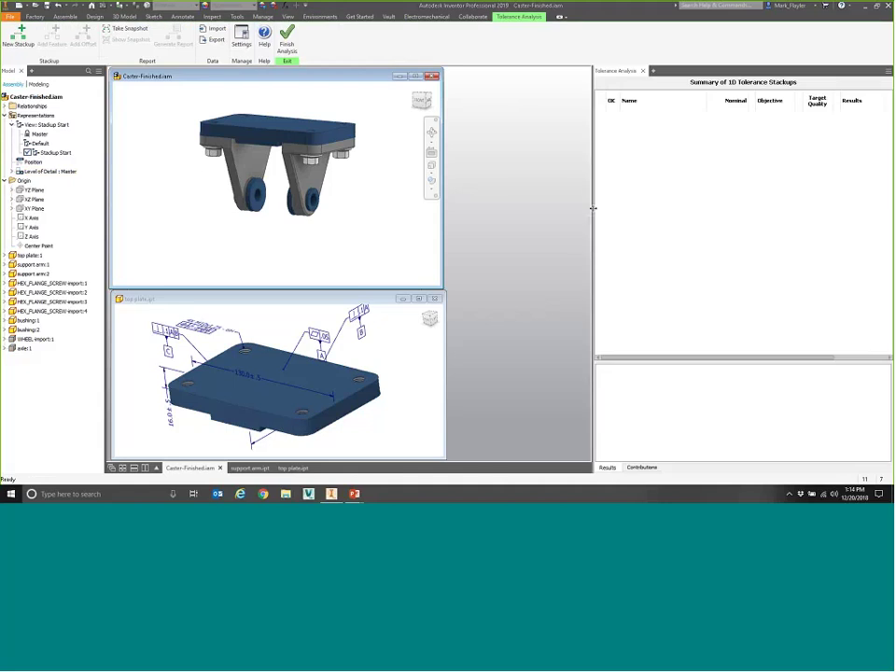
drag(592, 208, 451, 213)
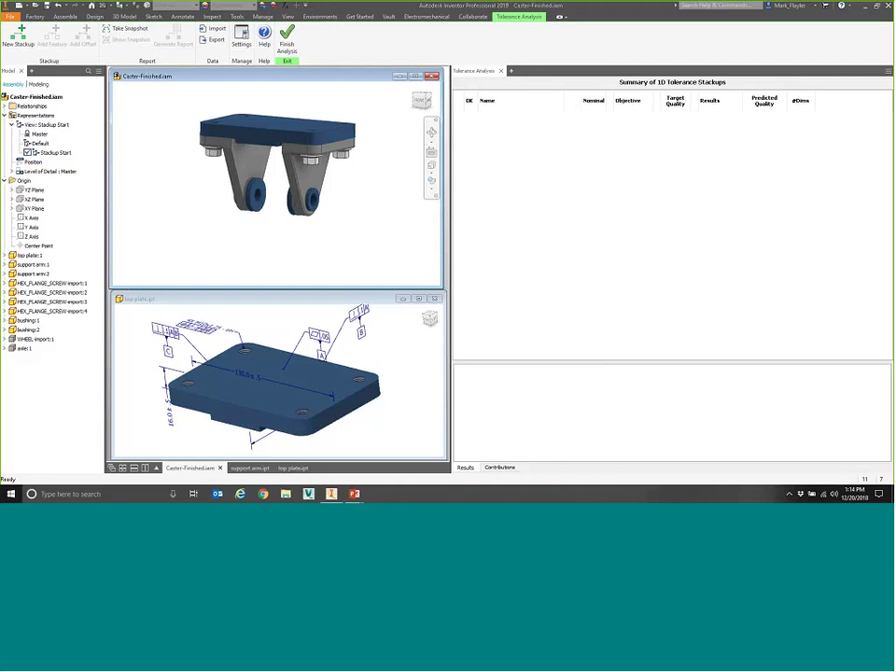
Step: Start a new stackup between the bores of the two bushings in the support arms
middle_drag(284, 236, 208, 224)
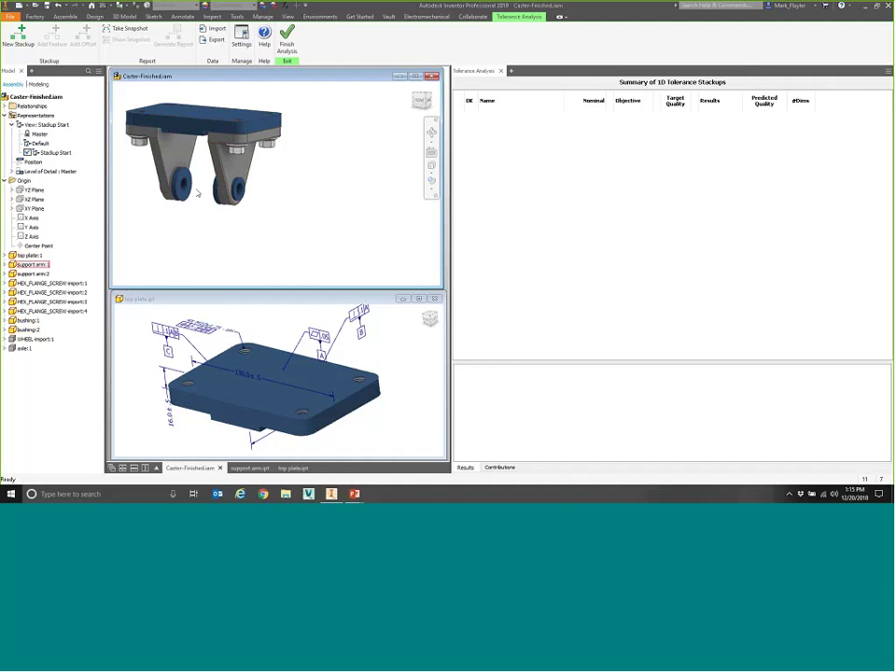
click(14, 41)
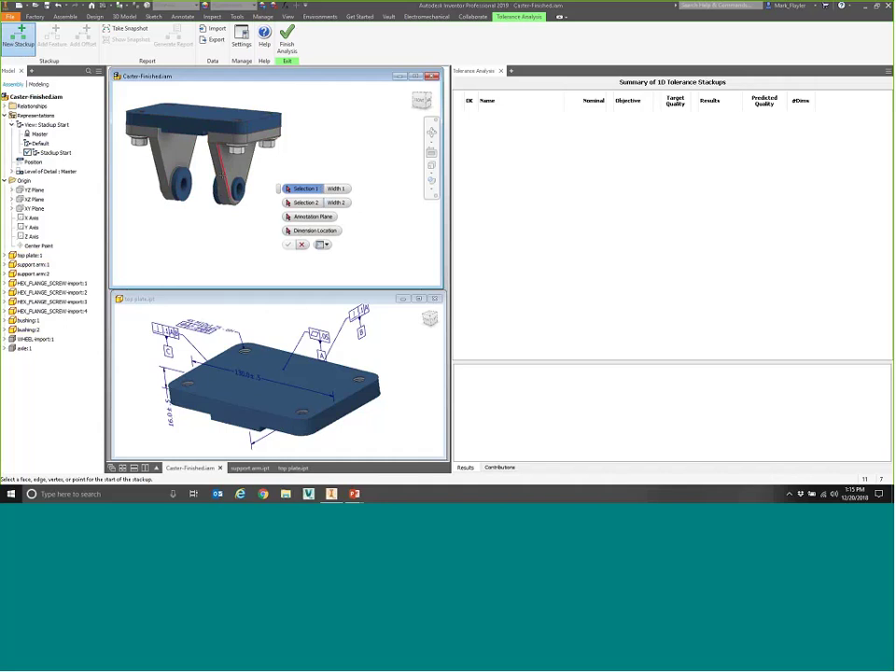
scroll(211, 174, down, 3)
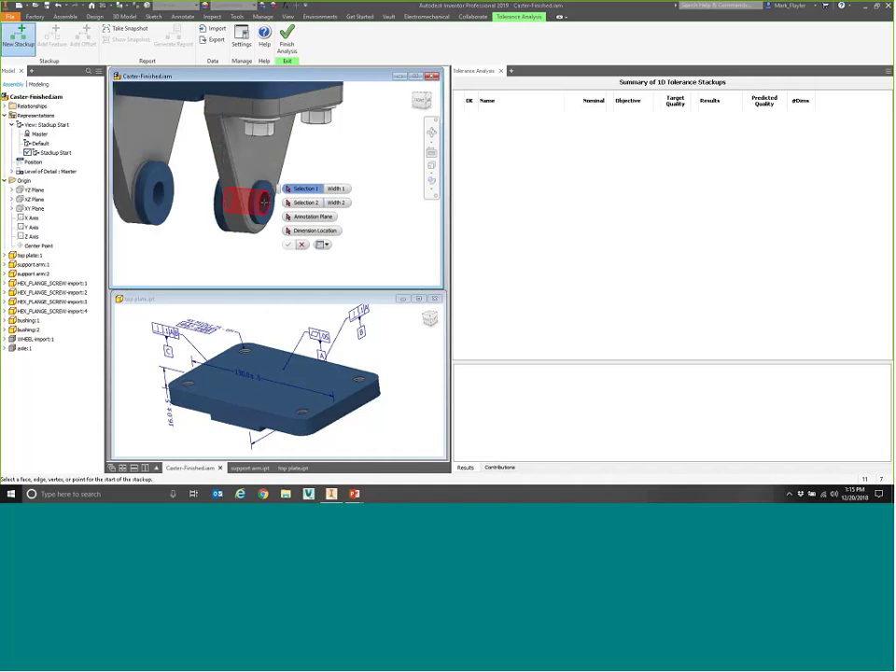
click(229, 205)
click(159, 192)
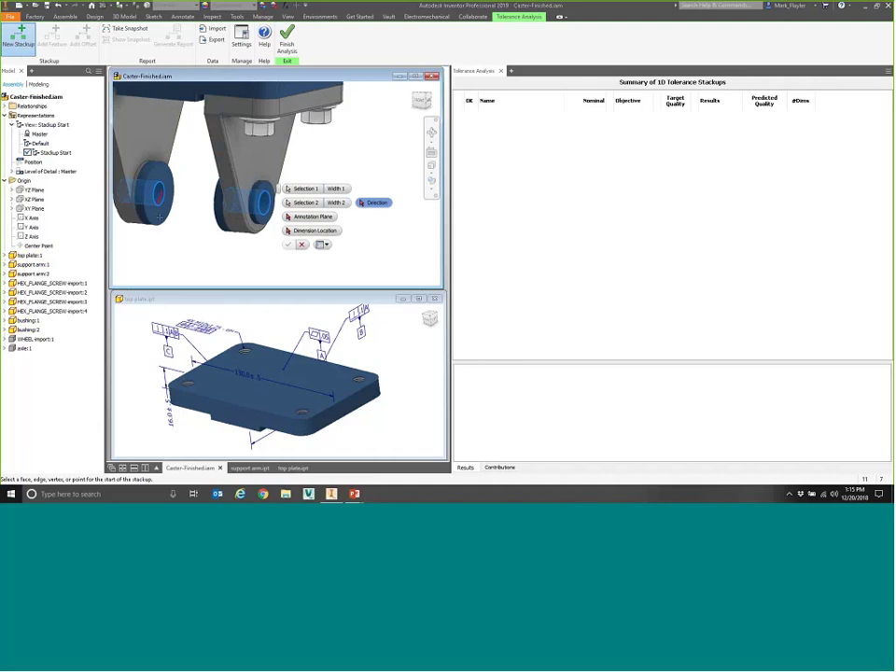
Step: Define the stackup direction by the top plate's upper face, annotate on the XY Plane and place the dimension beside the assembly
scroll(211, 256, up, 3)
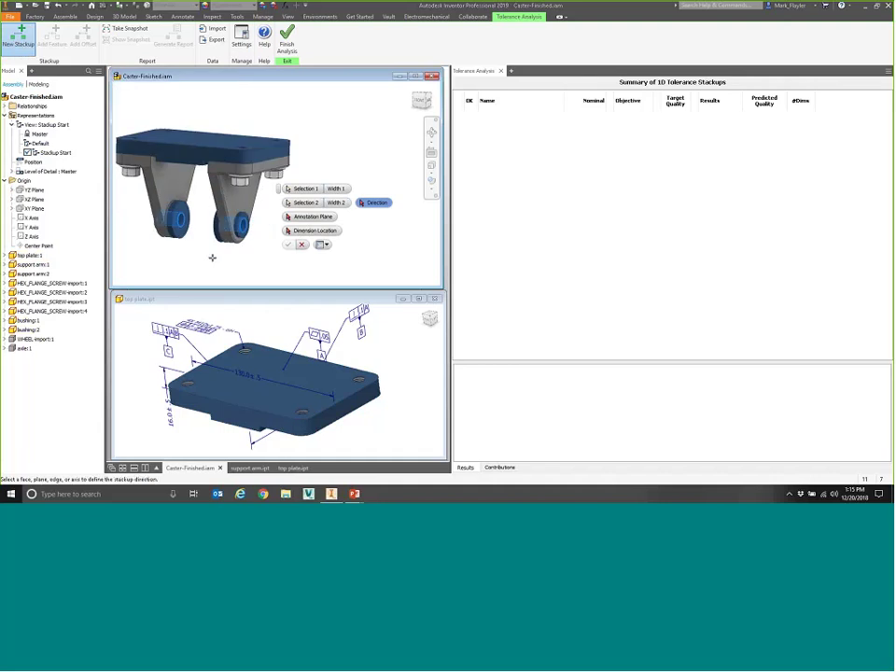
middle_drag(199, 199, 213, 214)
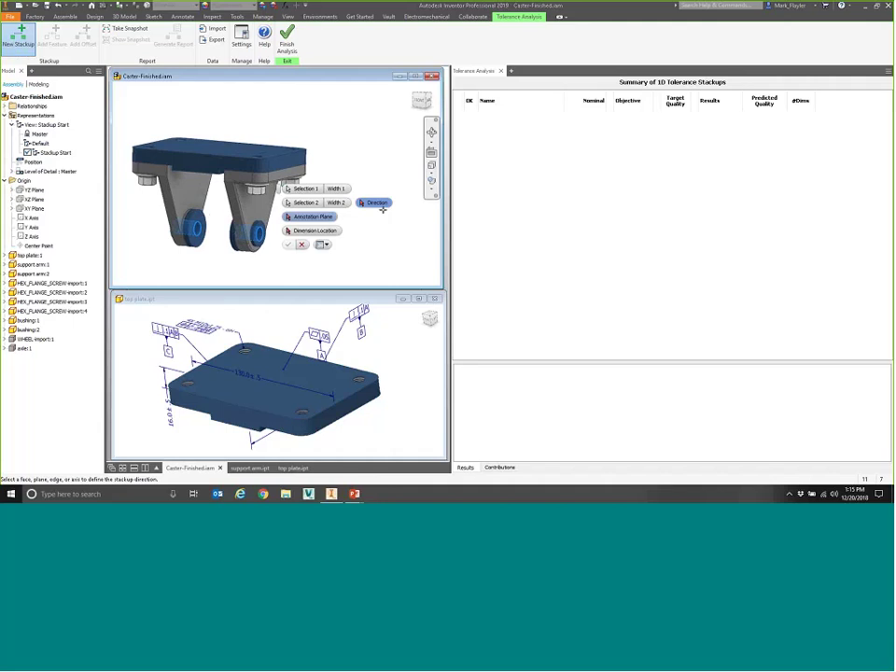
click(224, 152)
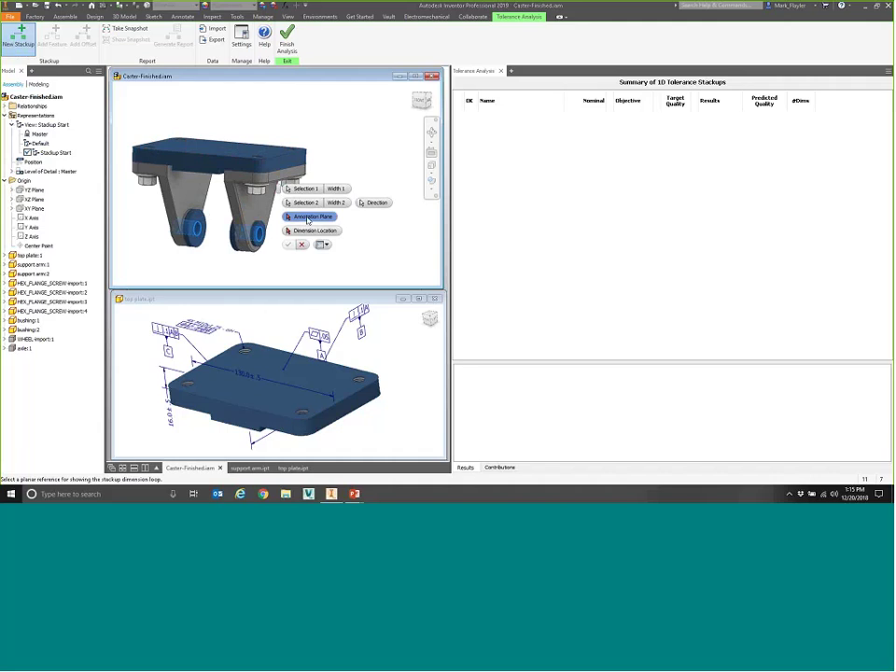
click(32, 209)
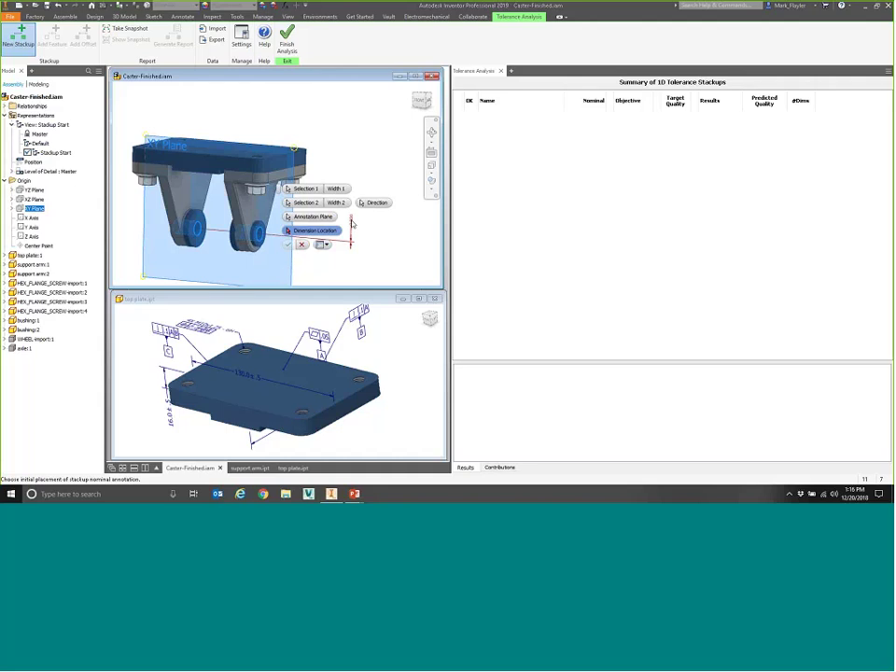
click(352, 223)
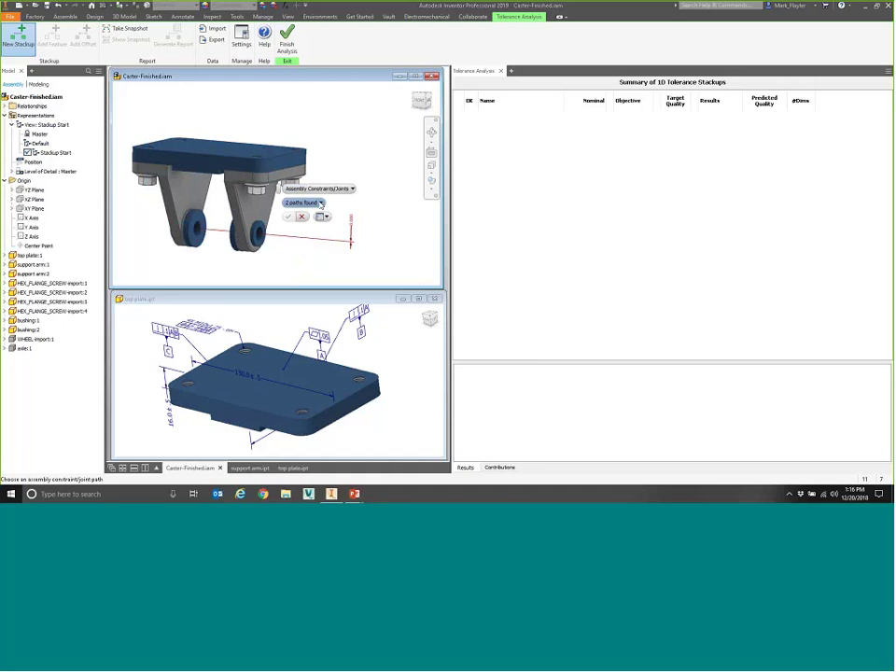
Step: Create the stackup from assembly constraints using the path Mate:3 -> Mate:1 -> Mate:2 -> Mate:5
click(321, 204)
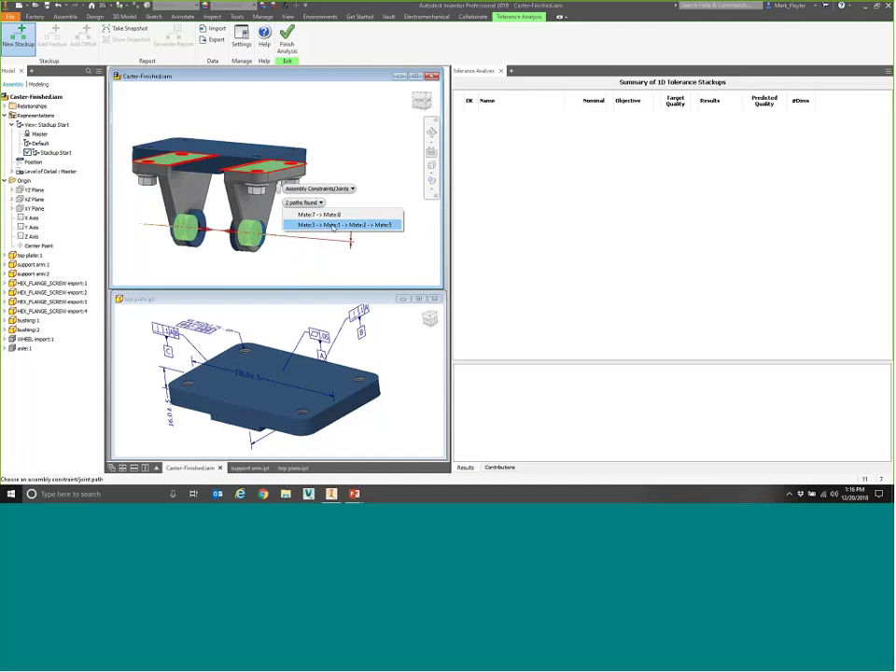
click(332, 226)
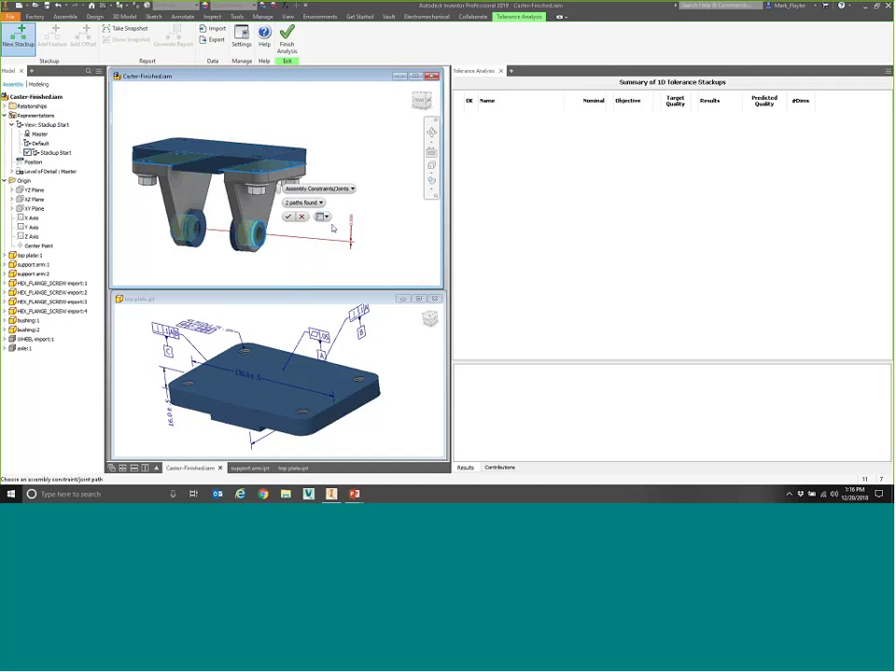
click(352, 190)
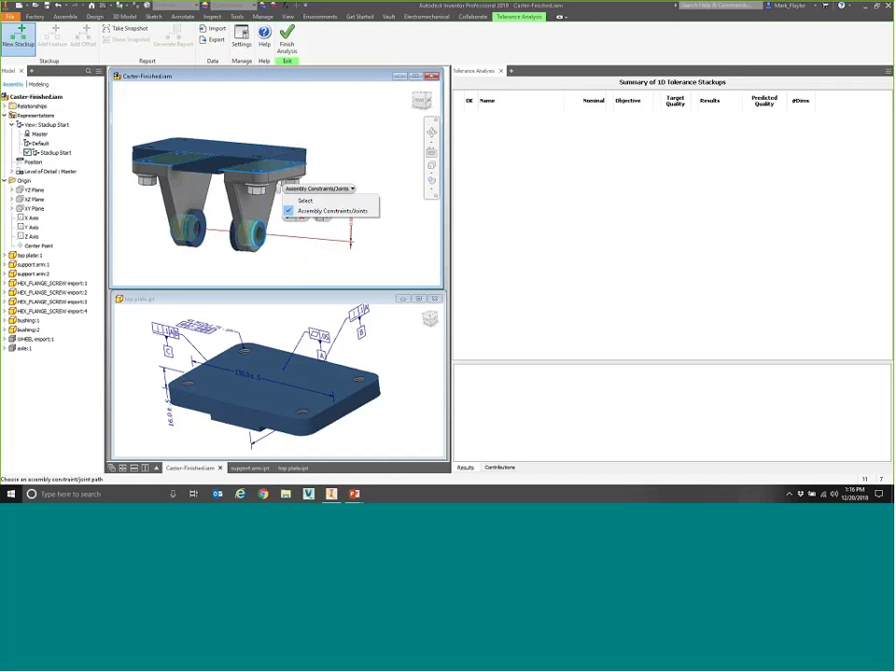
click(293, 210)
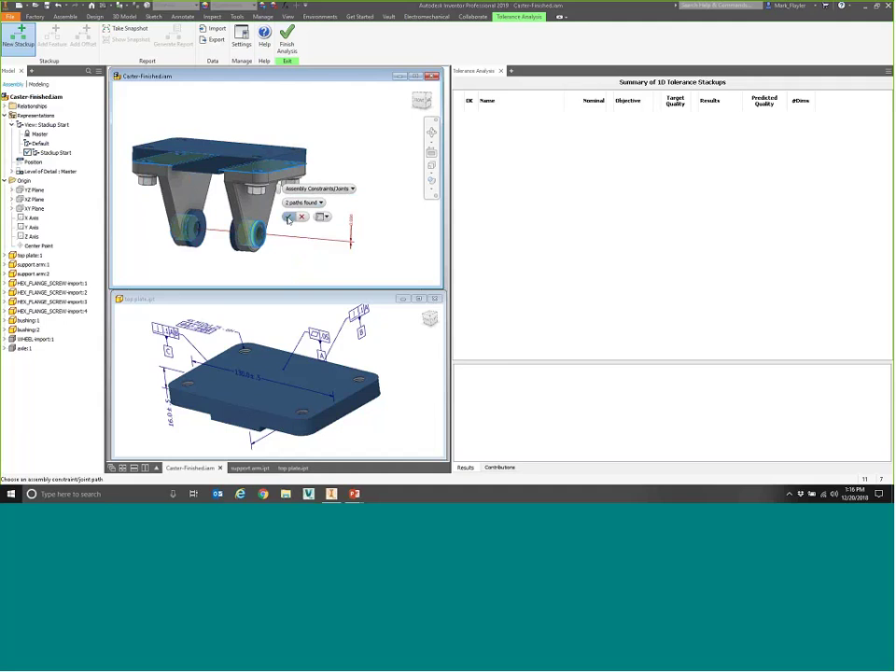
click(288, 217)
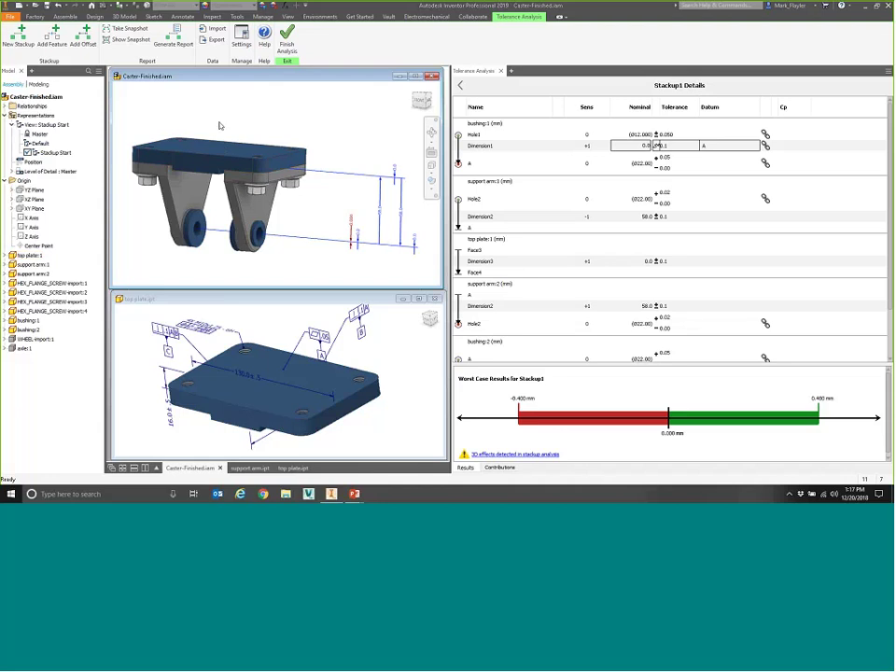
Step: Add the top plate's upper face as a feature in the stackup
click(55, 40)
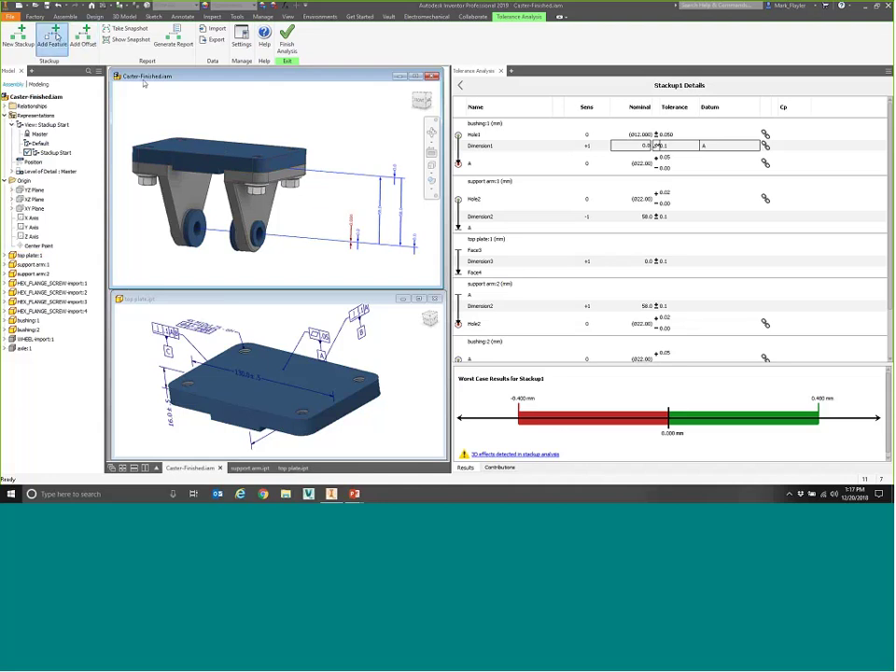
click(221, 145)
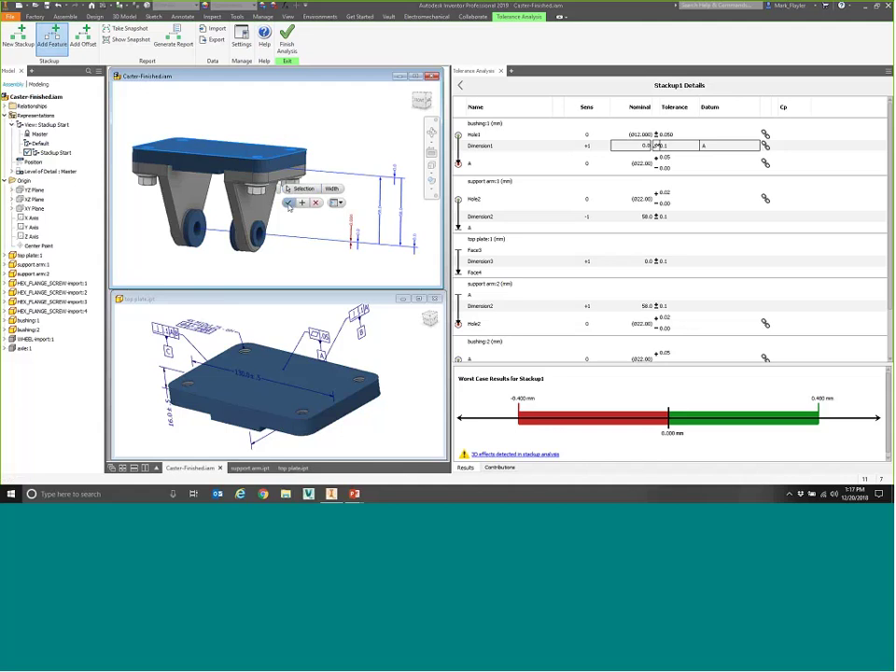
key(Return)
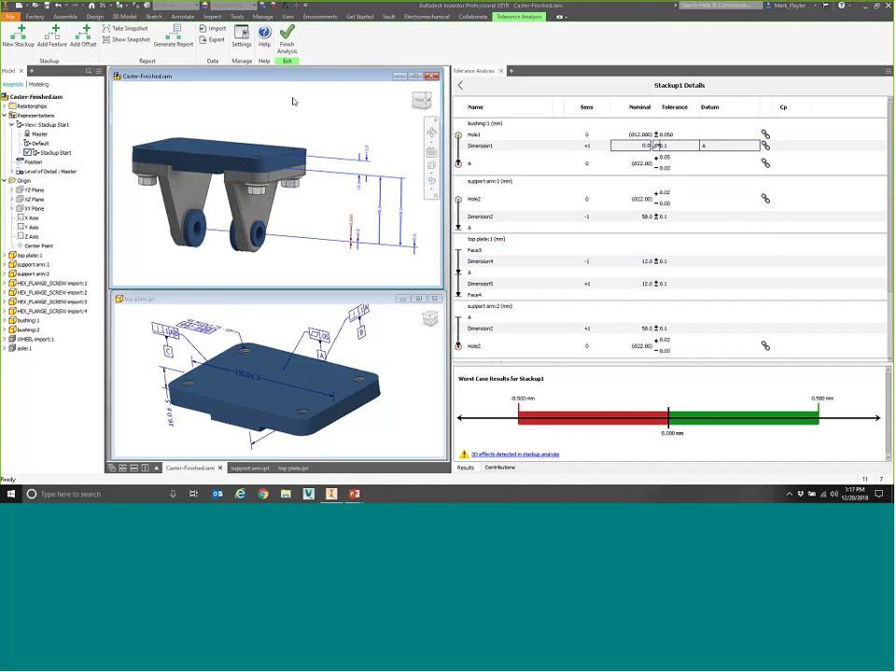
Step: Review the default tolerances, analysis type and model options in the tolerance analysis settings
click(240, 43)
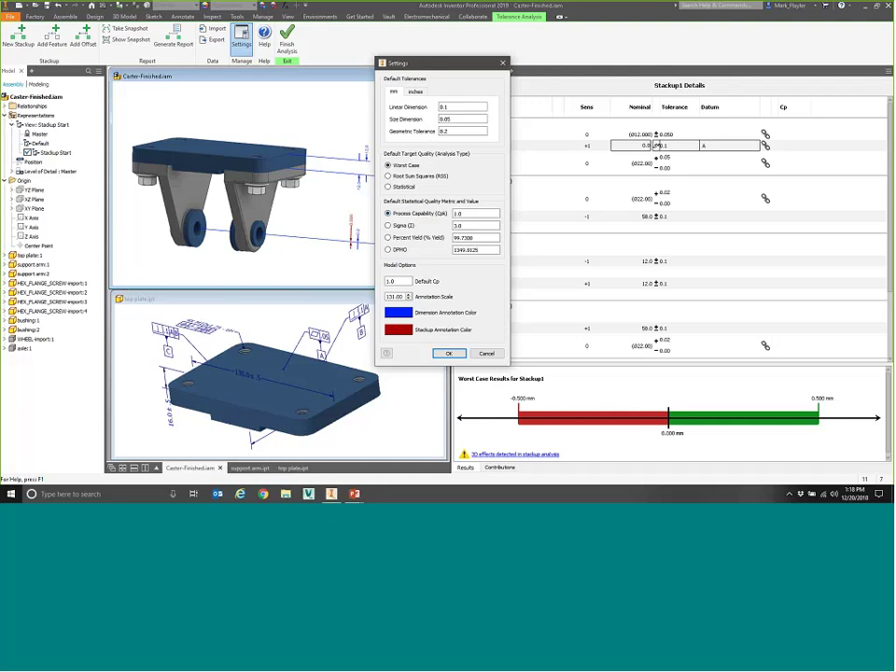
click(449, 353)
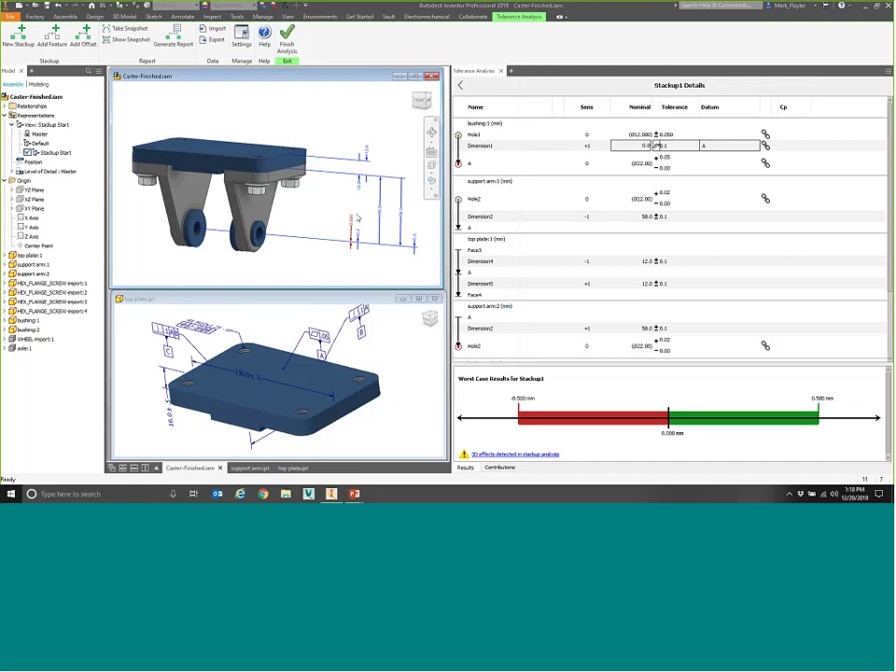
Step: Check the summary of 1D tolerance stackups and reopen the details of Stackup1
click(461, 87)
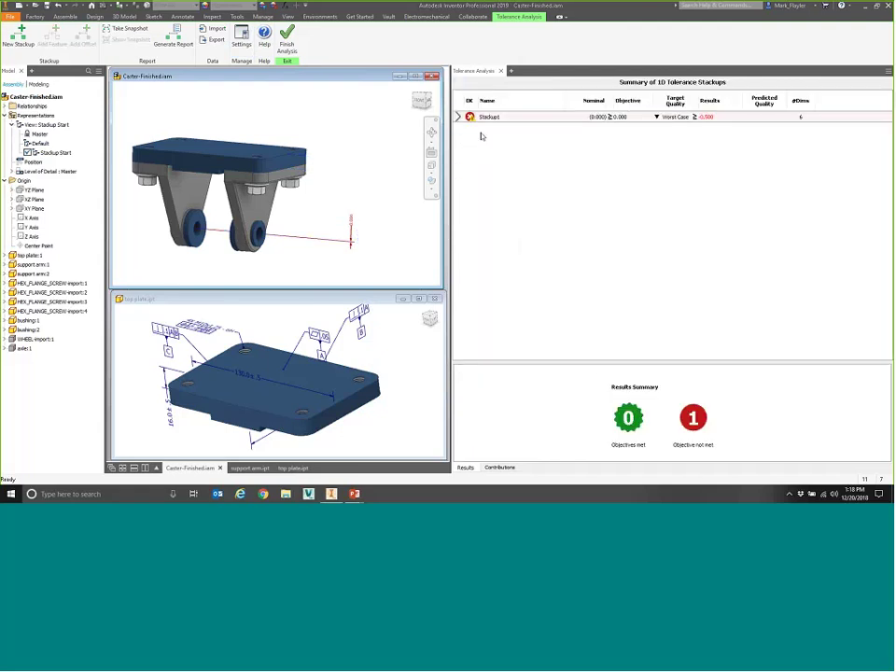
double_click(460, 117)
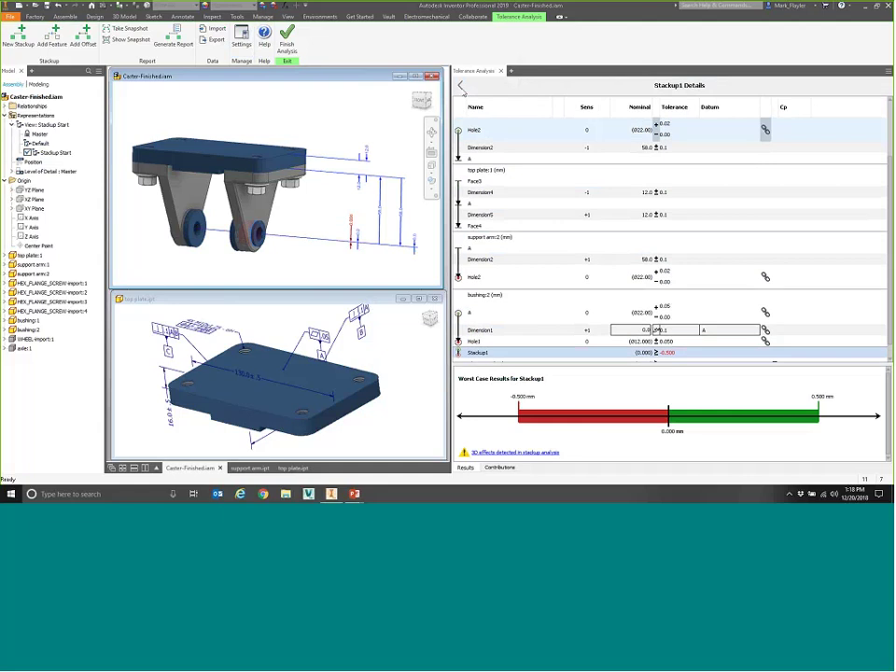
click(461, 87)
click(492, 118)
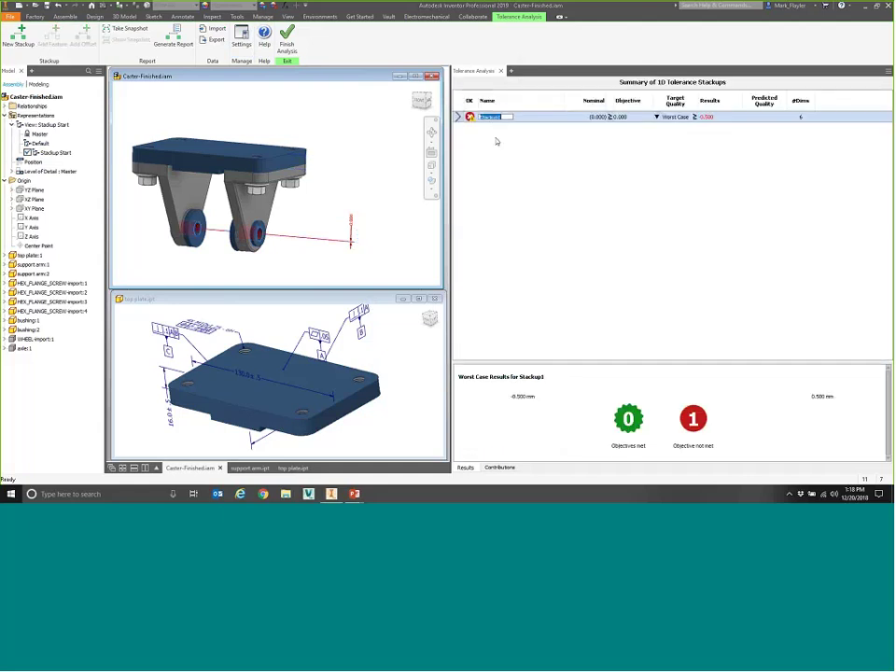
click(509, 159)
double_click(508, 117)
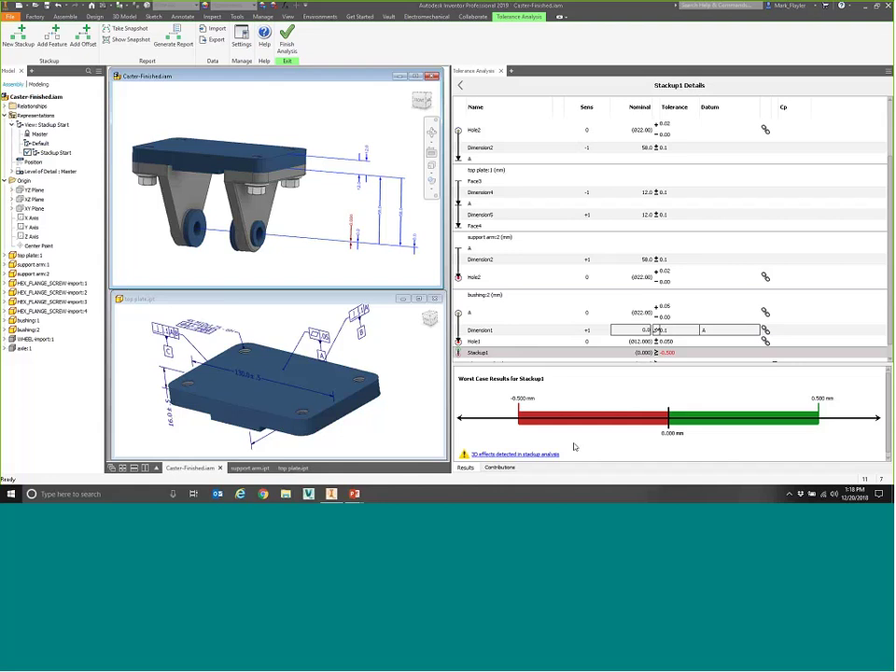
Step: Examine how much each dimension contributes to Stackup1's worst case and return to the results
click(500, 467)
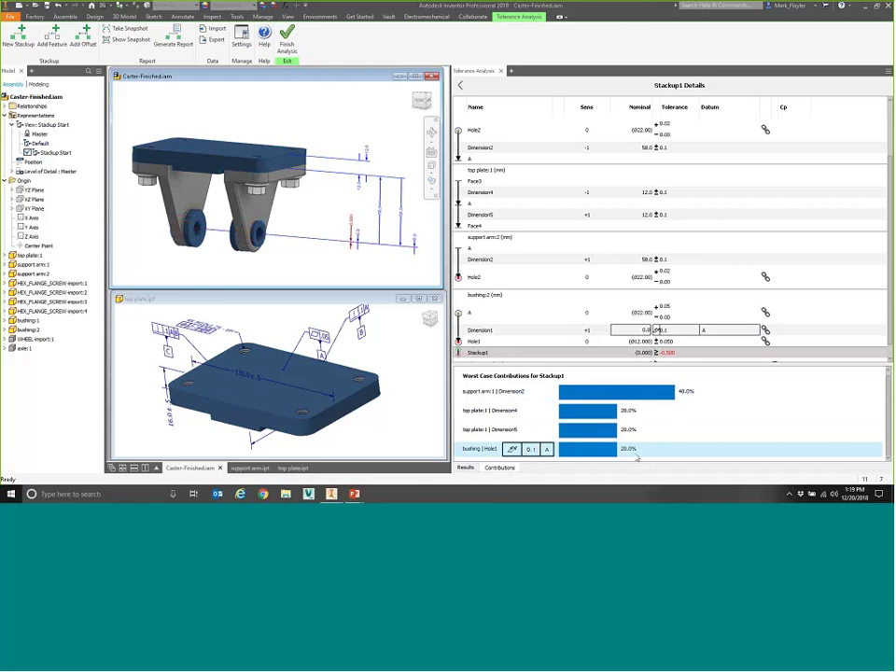
click(528, 411)
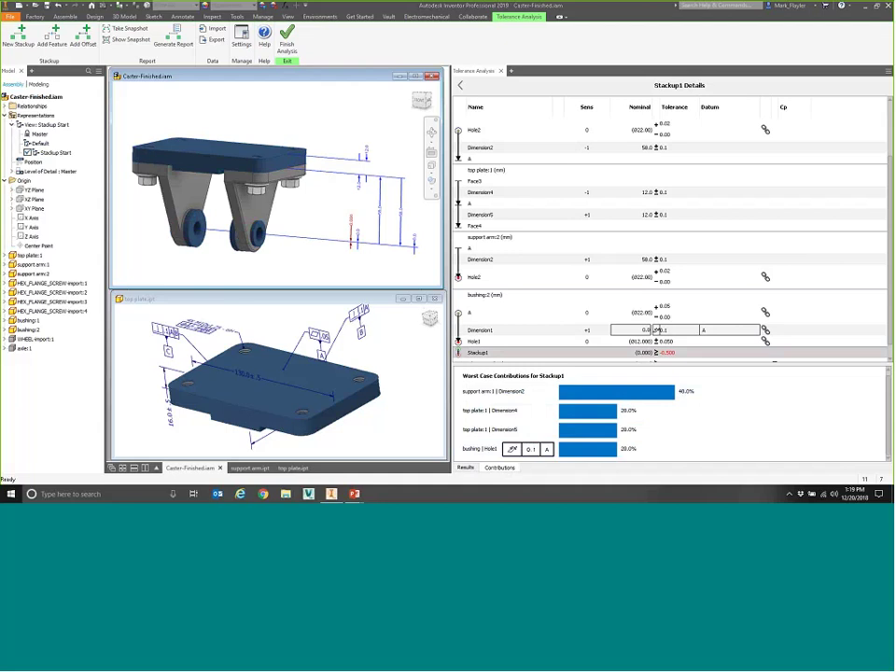
click(464, 467)
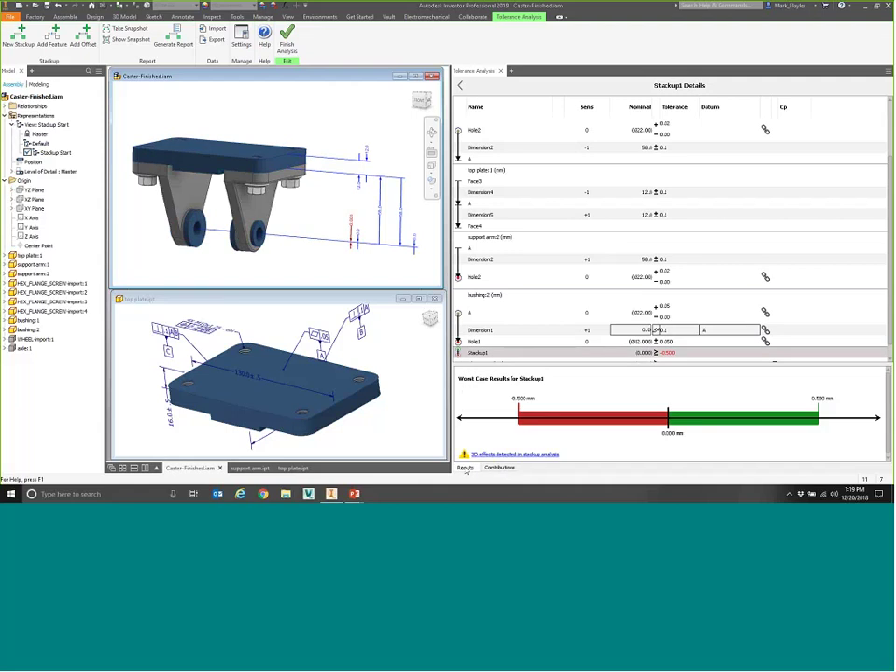
Step: Set Stackup1's lower objective limit to 0.2 mm
scroll(666, 358, down, 1)
click(676, 339)
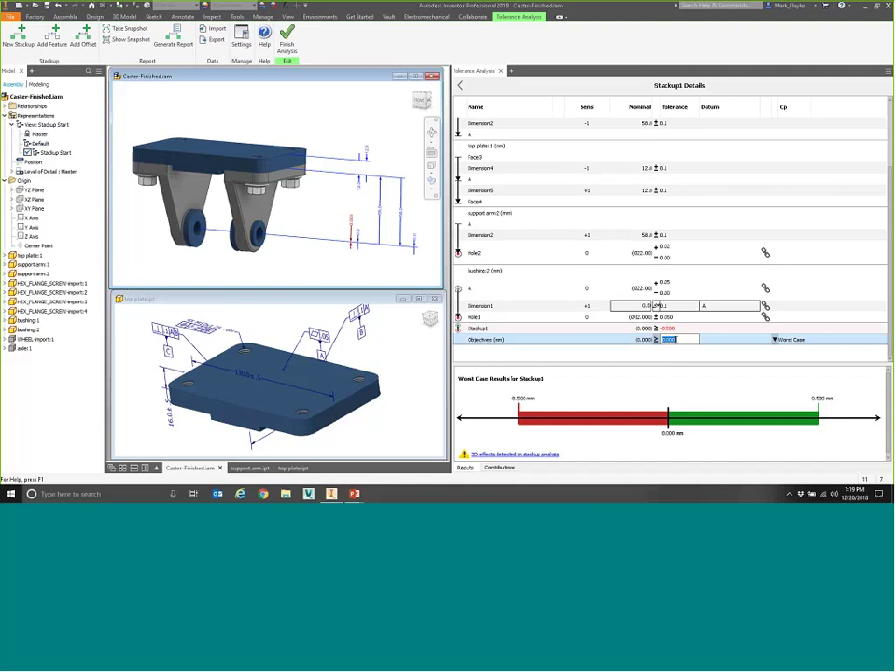
text(0.00)
key(BackSpace)
key(BackSpace)
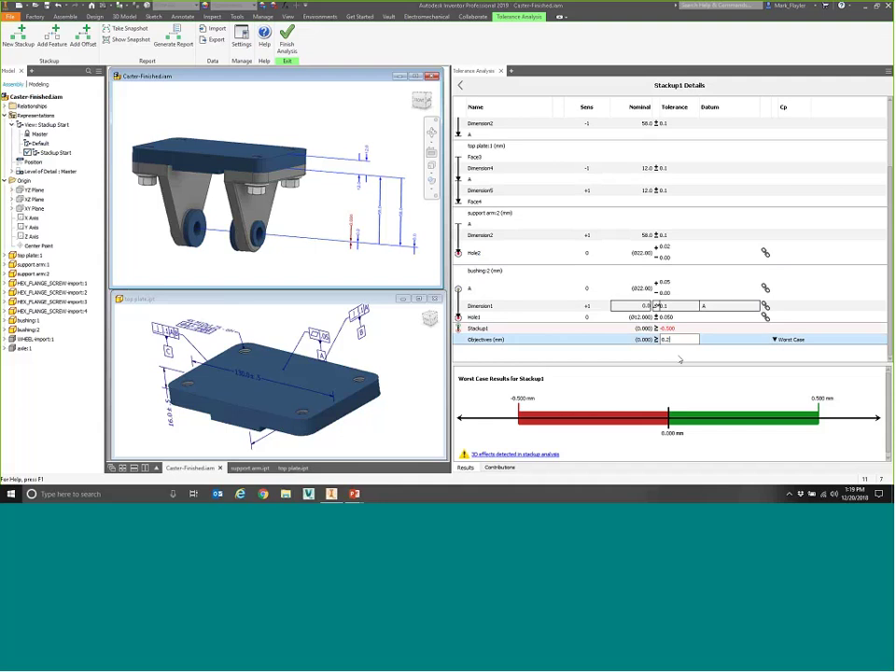
text(2)
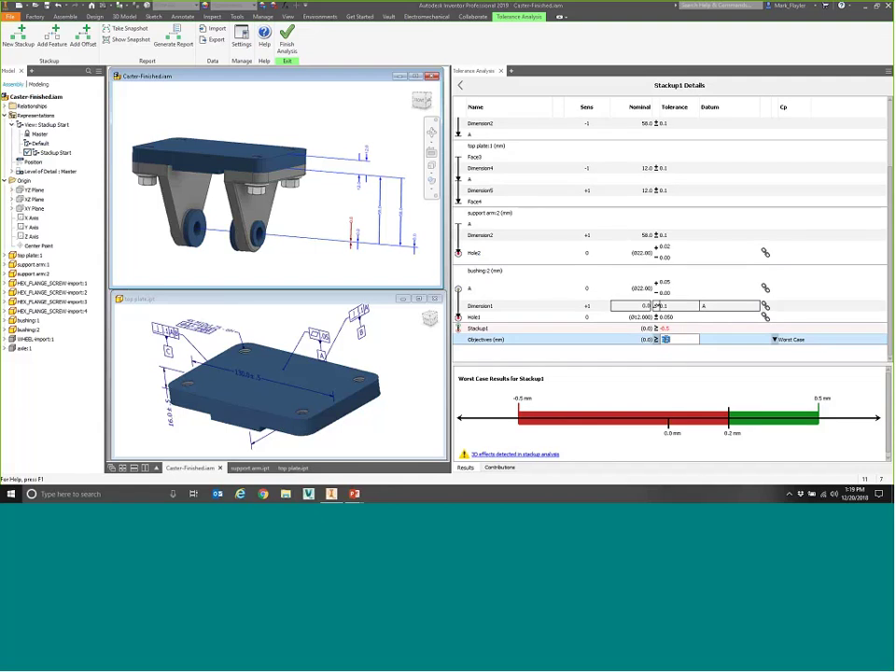
Step: Set Stackup1's lower objective limit to 0.6 mm
double_click(669, 340)
text(0.5)
key(Return)
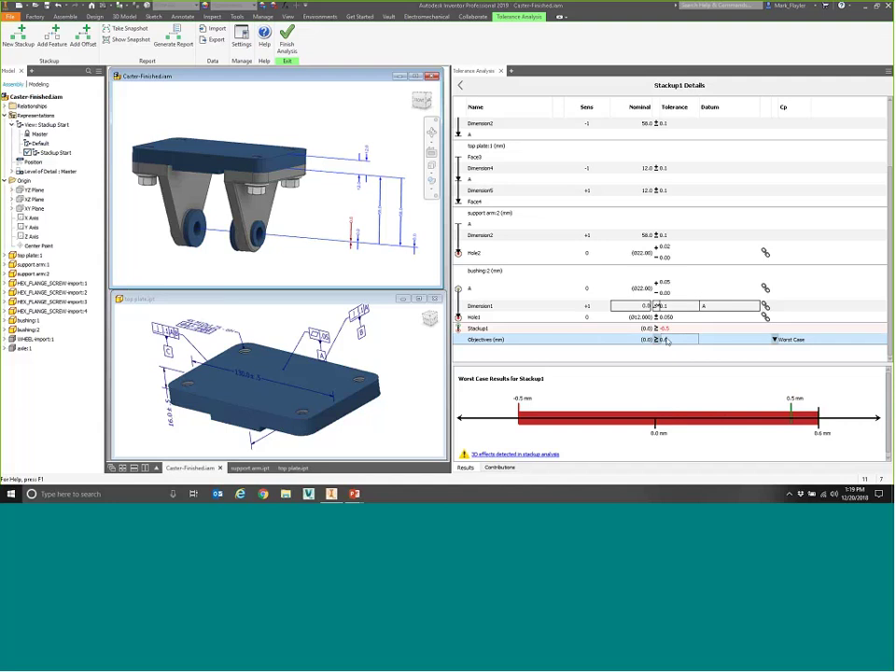
Step: Switch Stackup1's target quality from Worst Case to RSS while keeping its lower objective limit
click(666, 341)
text(0.5)
key(ctrl)
key(ctrl)
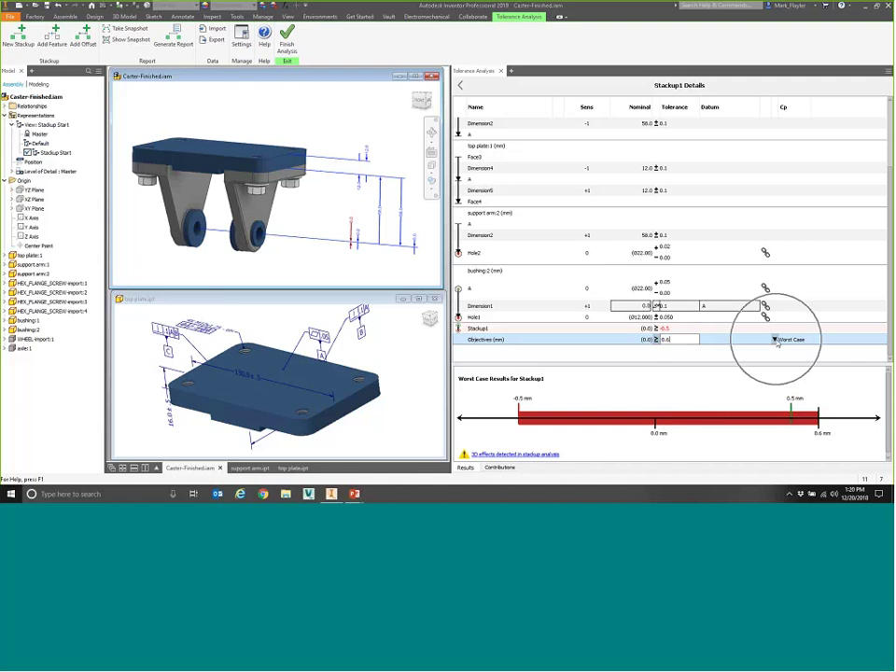
key(ctrl)
key(ctrl)
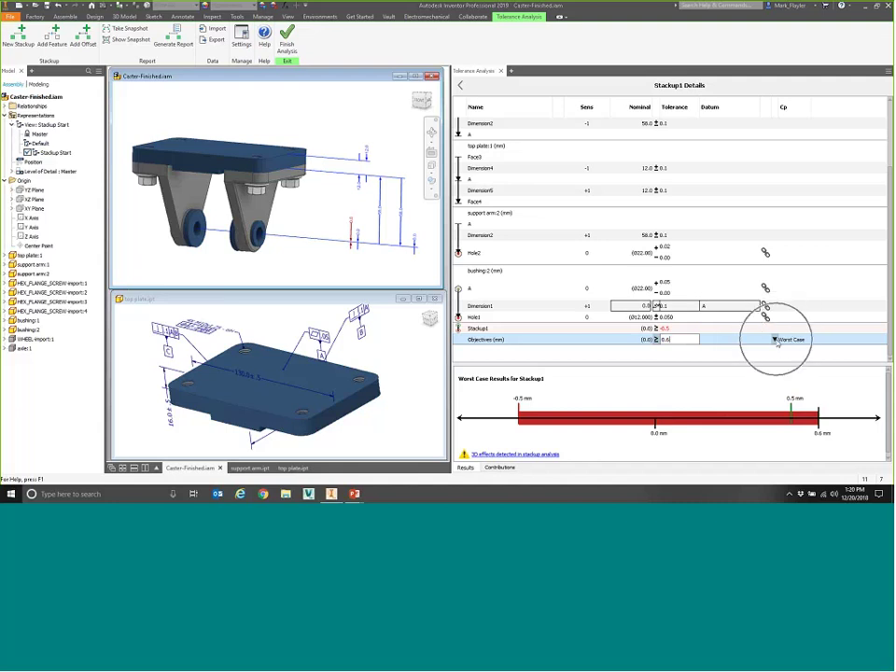
click(774, 341)
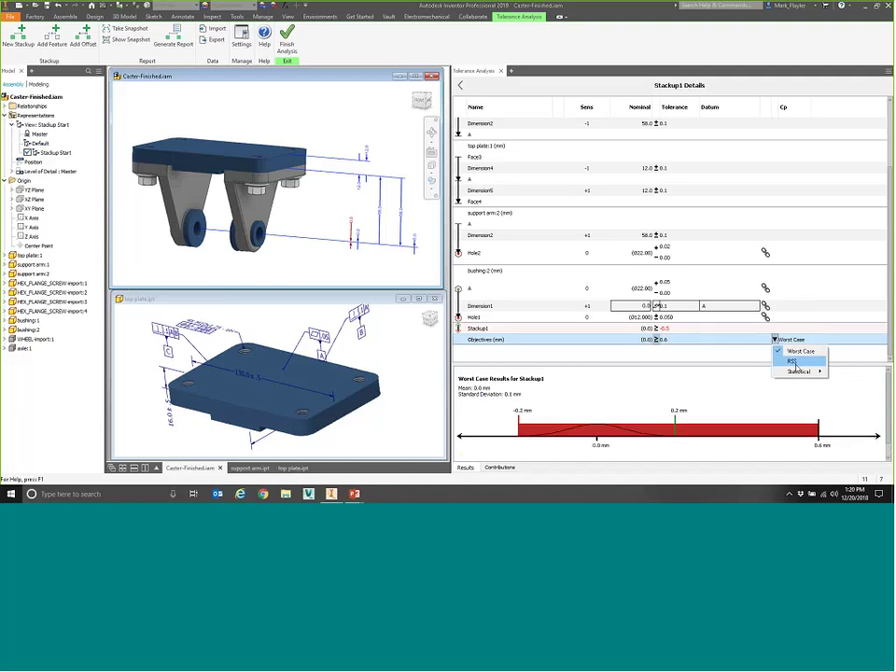
click(793, 362)
Step: Review the statistical quality measures available for Stackup1 and set its target quality back to Worst Case
click(775, 340)
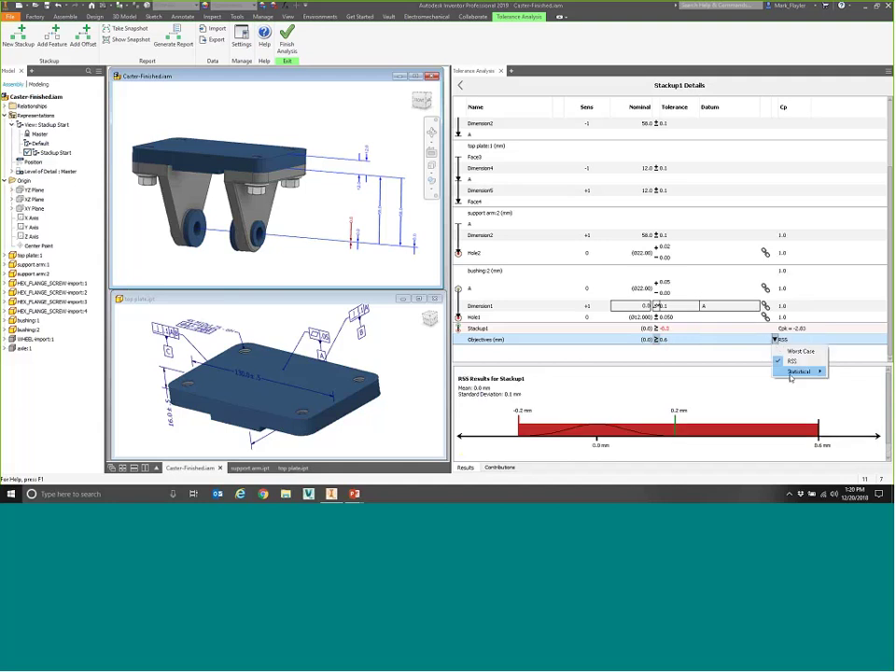
mouse_move(793, 374)
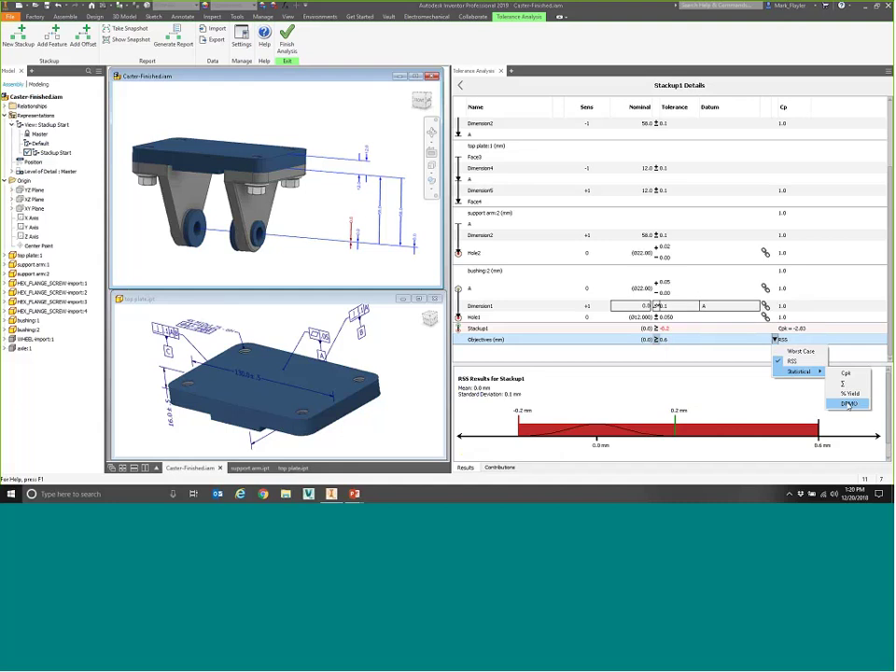
click(795, 352)
Step: Set Stackup1's lower objective limit to 0.2 mm
click(668, 339)
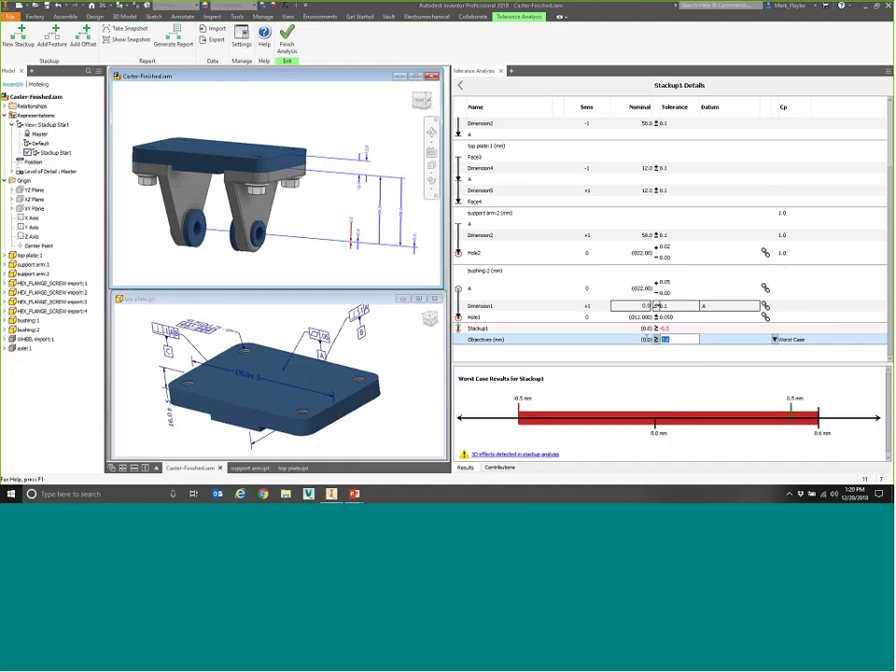
text(.5)
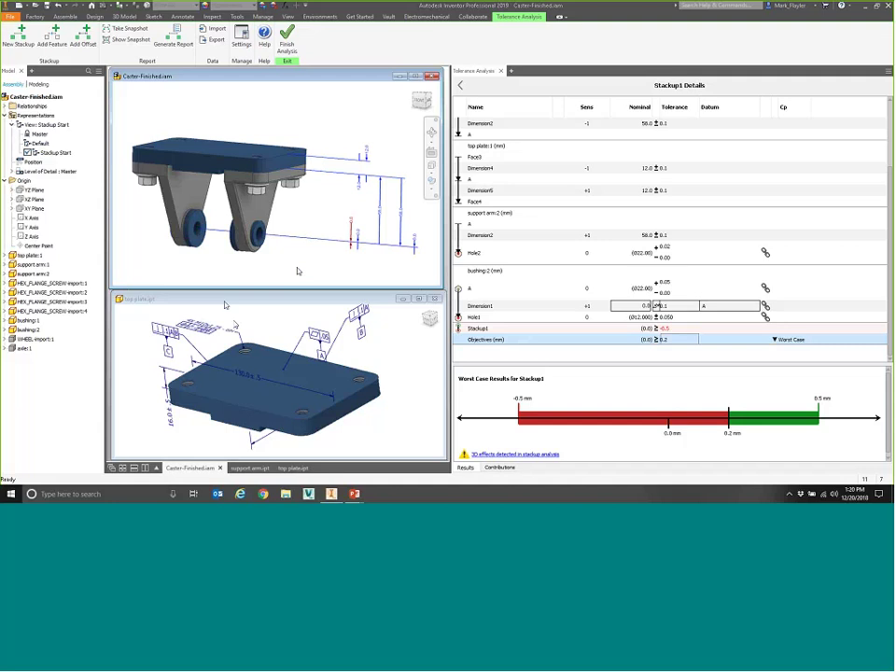
Step: Add a coplanar-group tolerance feature to the top plate's two underside mounting faces, with a 2.00 surface profile to datum A
click(278, 350)
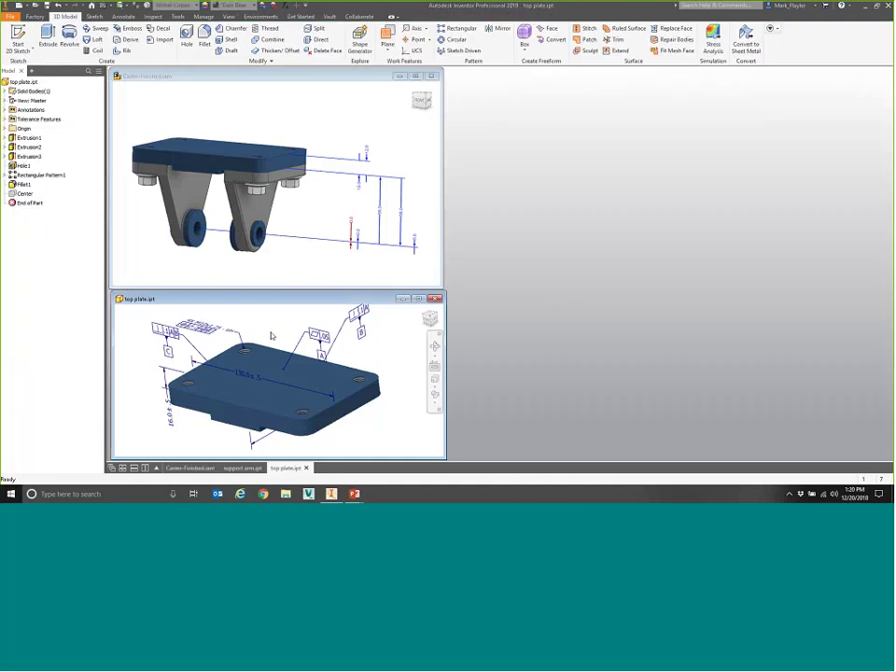
shift+middle_drag(299, 380, 294, 365)
click(125, 17)
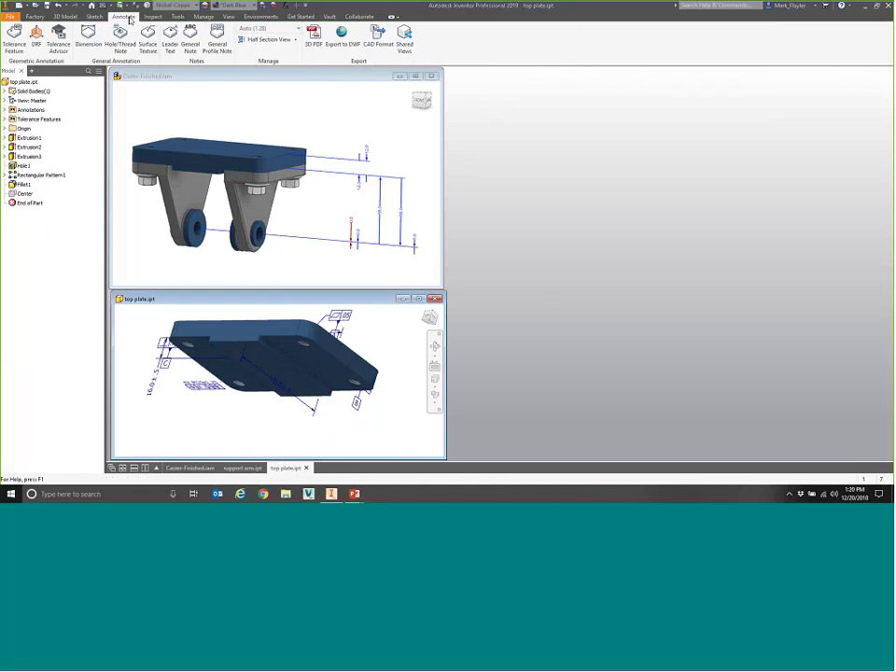
click(14, 38)
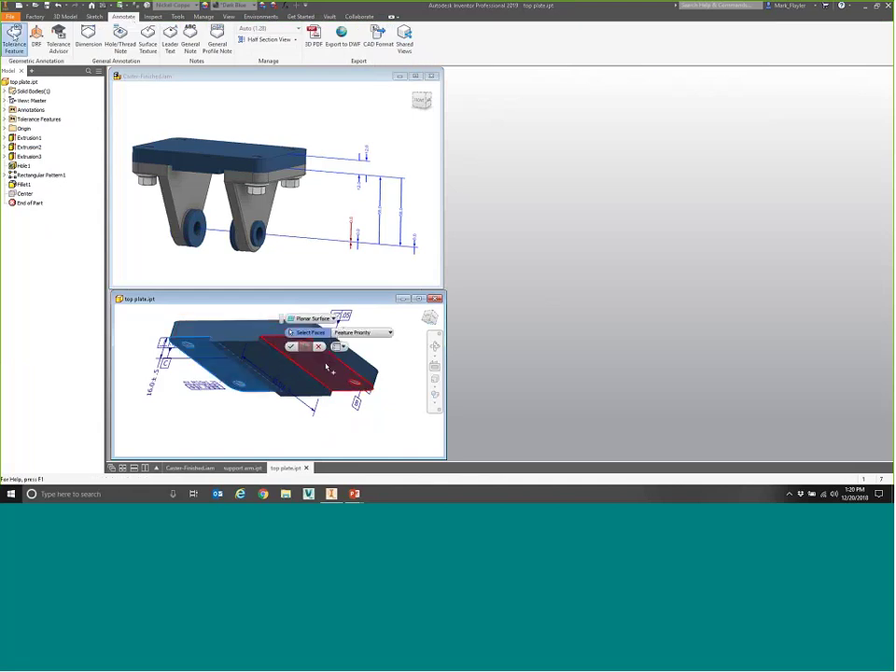
click(327, 368)
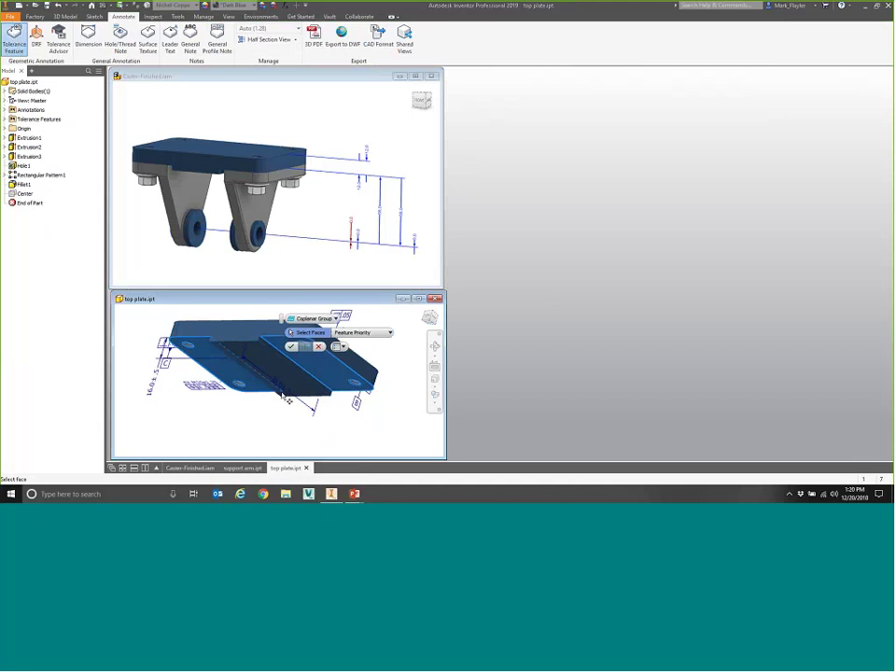
click(291, 346)
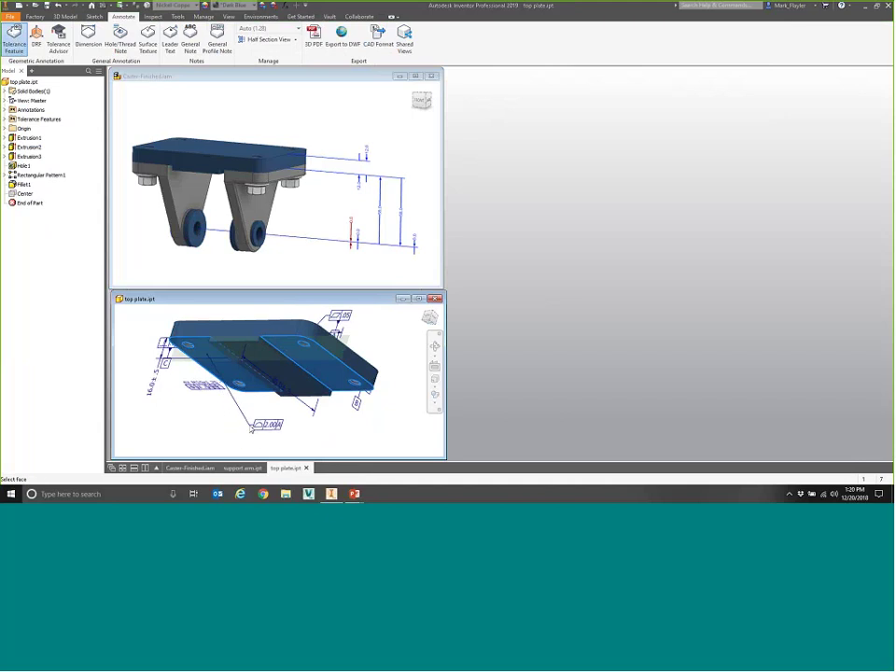
click(250, 426)
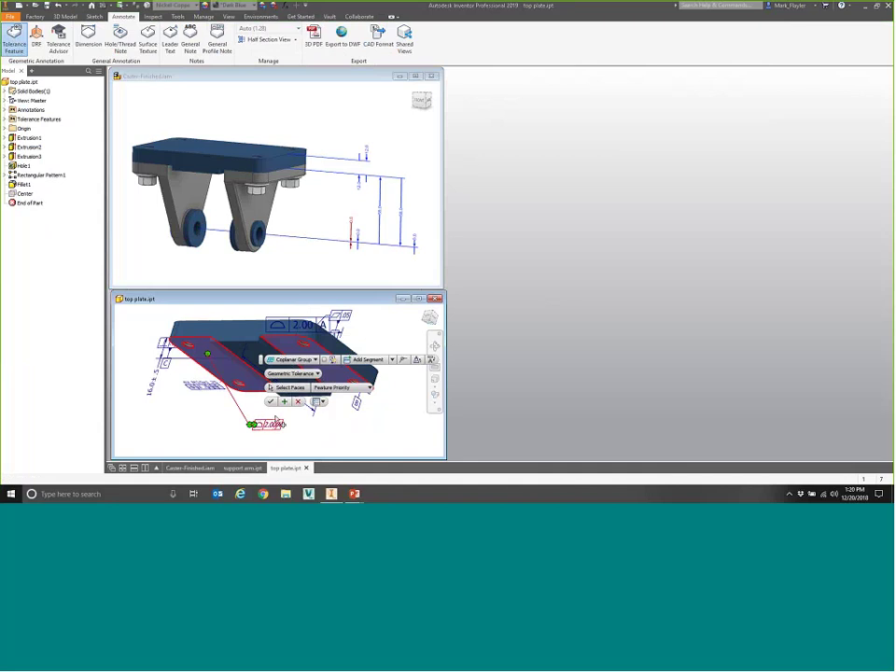
click(270, 402)
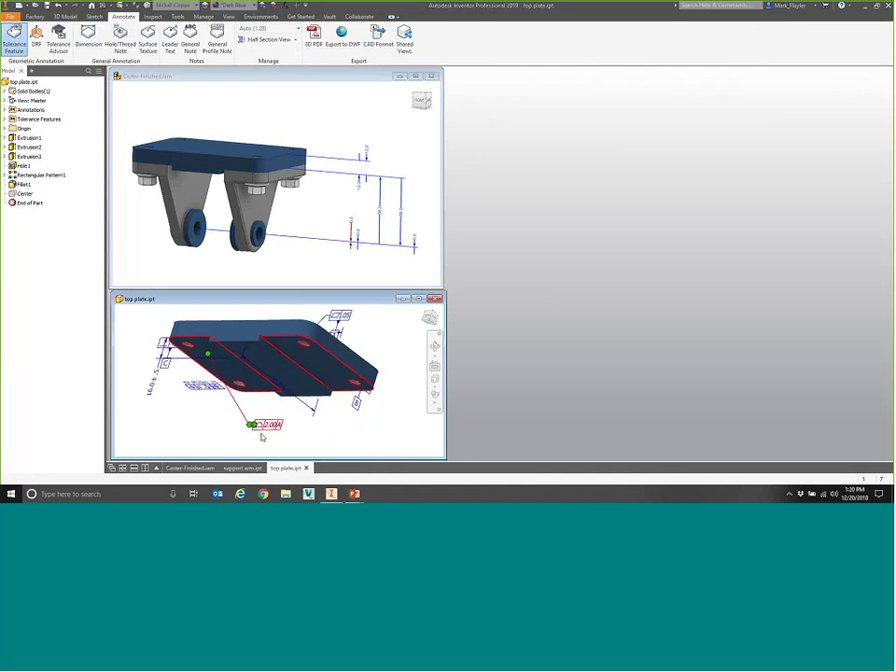
Step: In the support arm part, add a simple-hole tolerance feature to the Ø22 bore with a Ø2.00 position tolerance to datums A, B and C
click(242, 468)
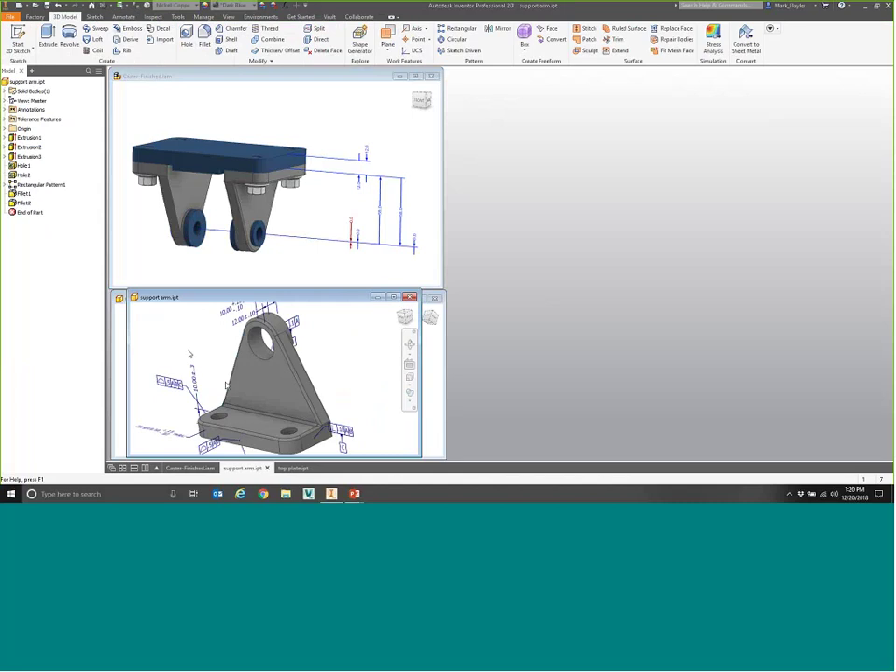
right_click(22, 166)
key(Escape)
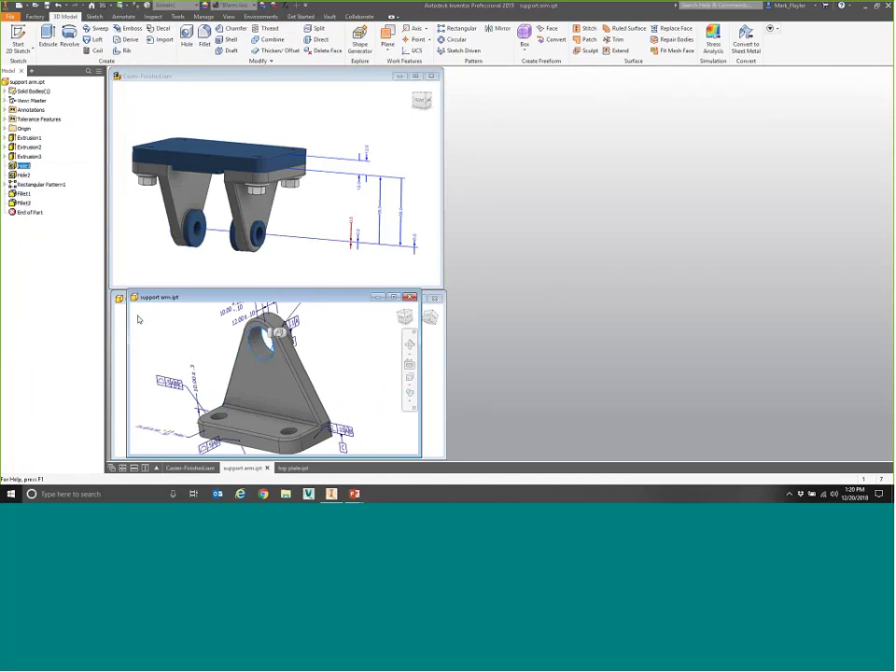
scroll(252, 364, up, 3)
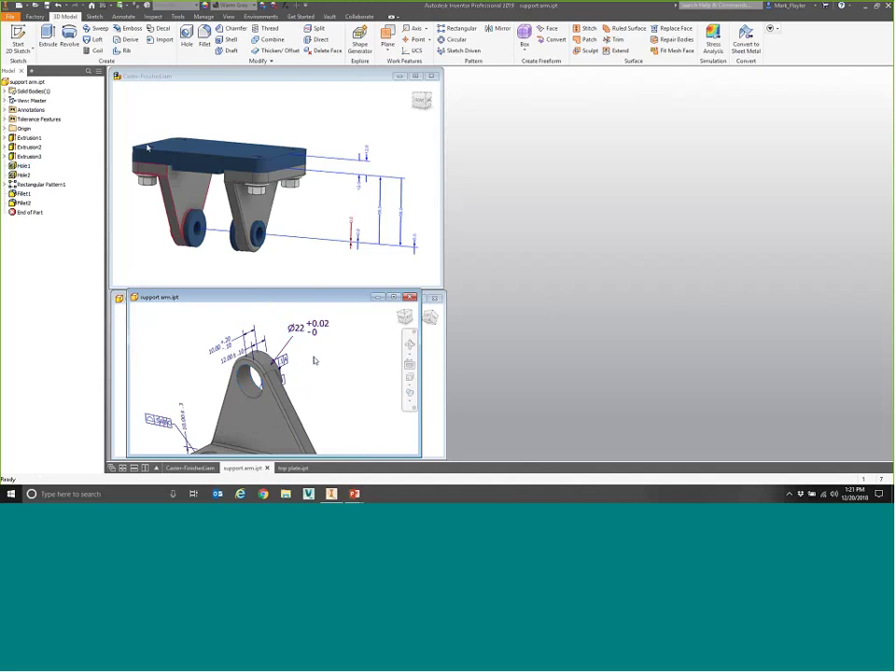
click(124, 15)
click(17, 38)
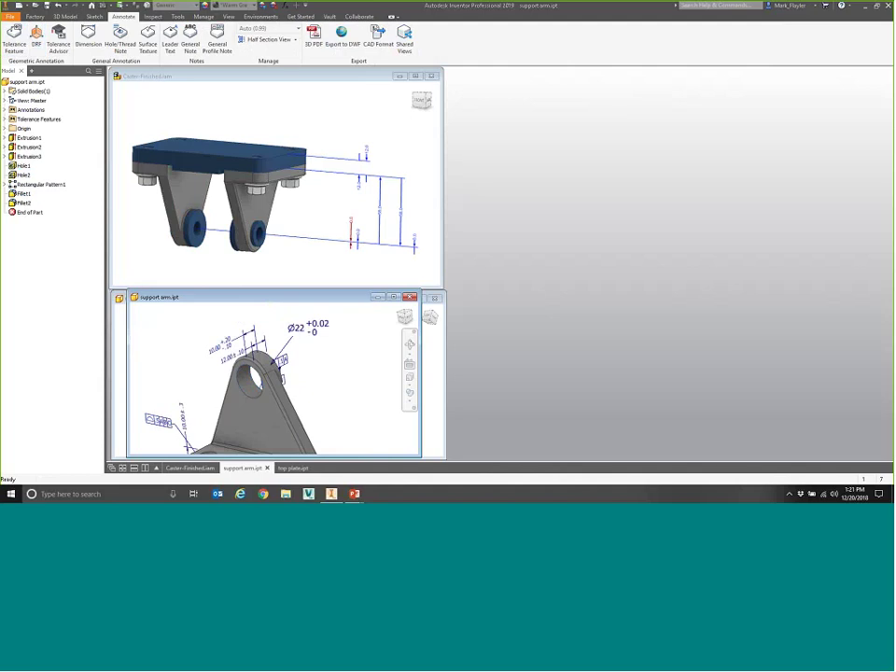
click(260, 375)
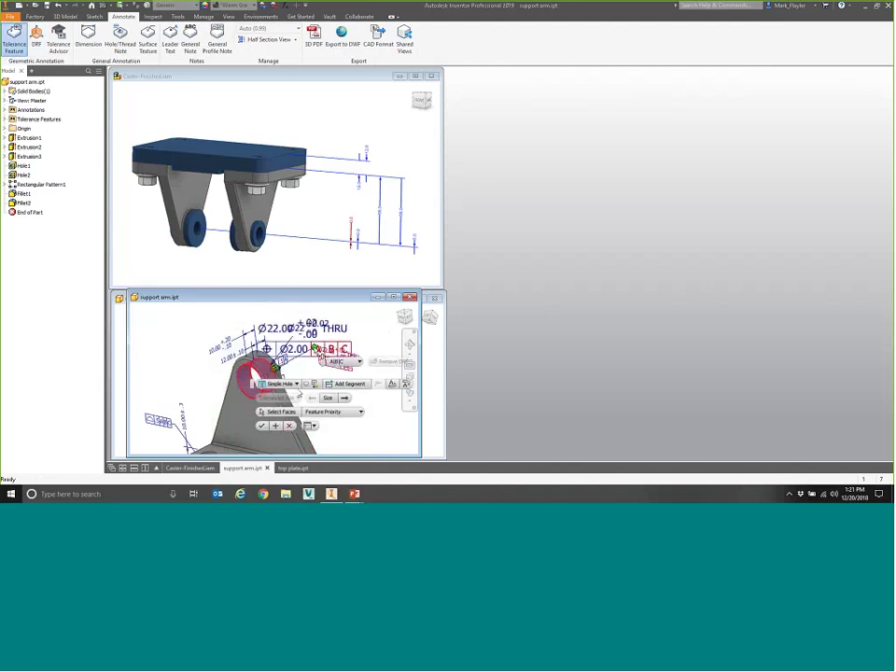
key(Return)
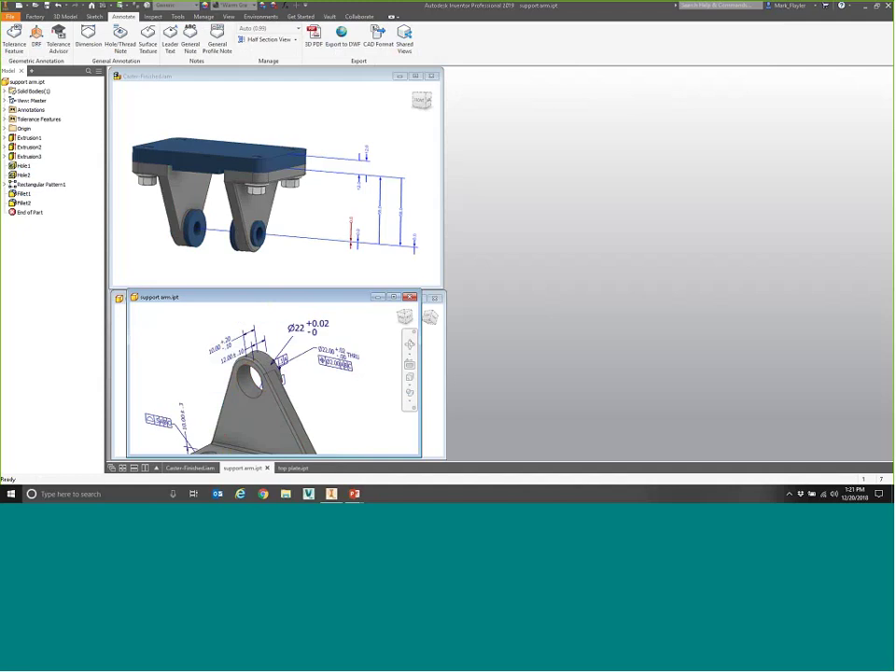
Step: Return to the caster assembly and set the position tolerance of the support arm's Dimension2 in Stackup1 to 0.5
click(219, 81)
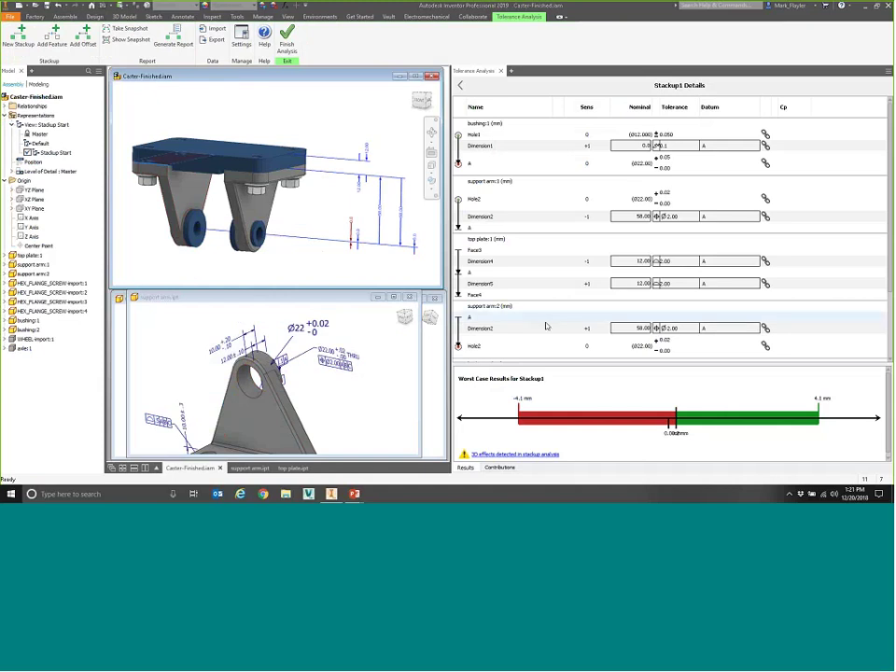
scroll(546, 324, down, 3)
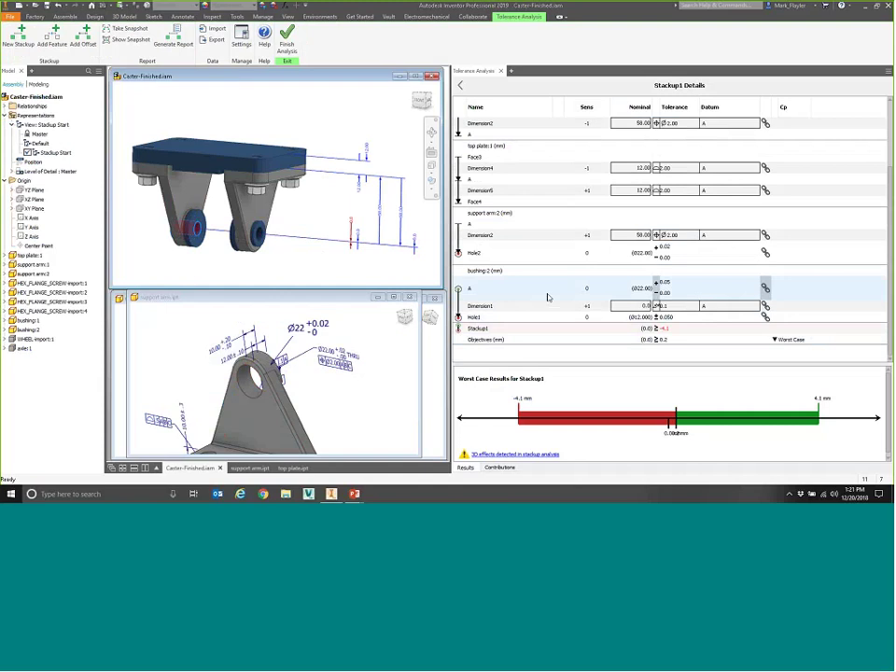
click(673, 235)
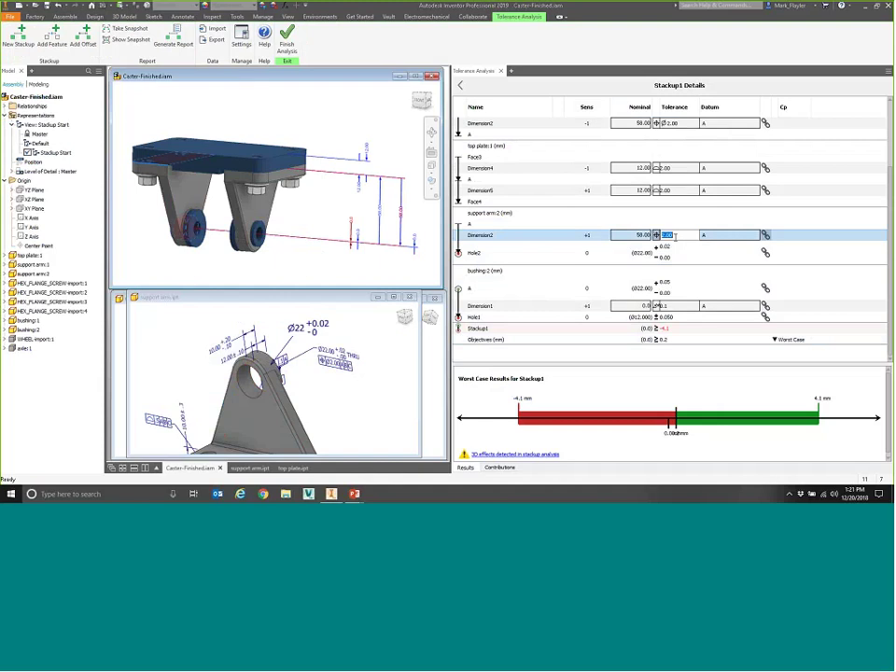
text(.5)
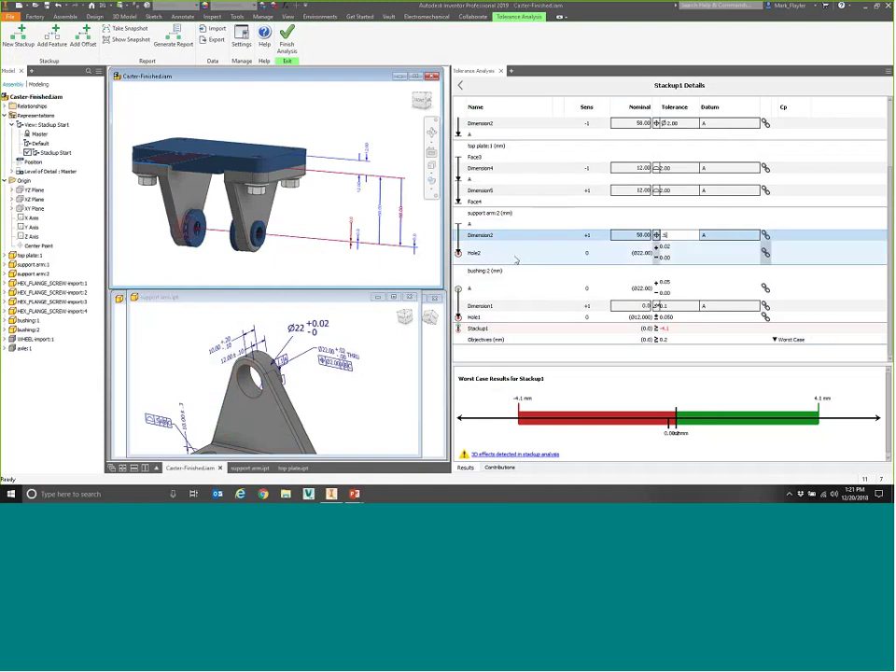
click(542, 265)
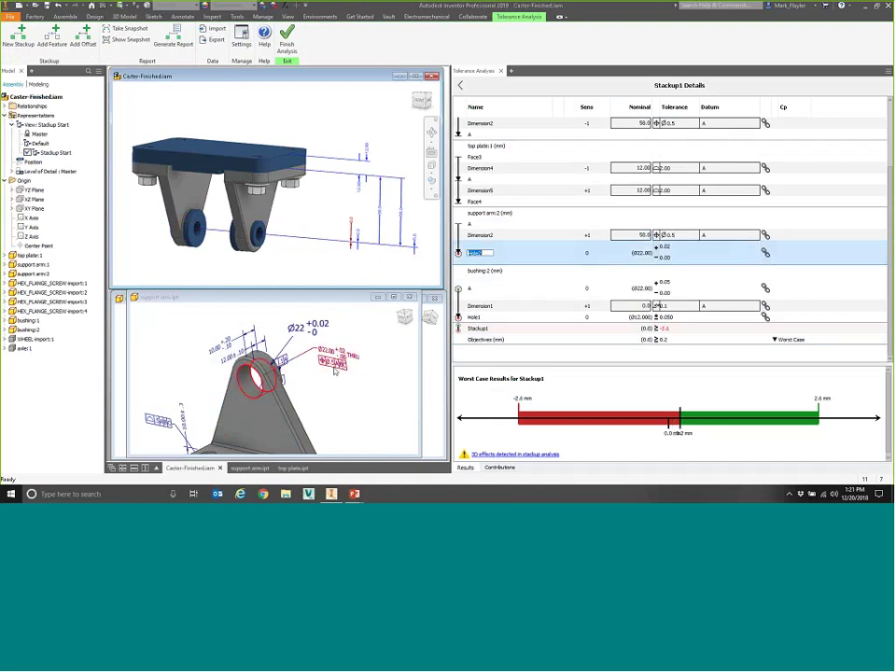
Step: Set the profile tolerance of the top plate's Dimension4 in Stackup1 to 0.5
scroll(590, 245, up, 2)
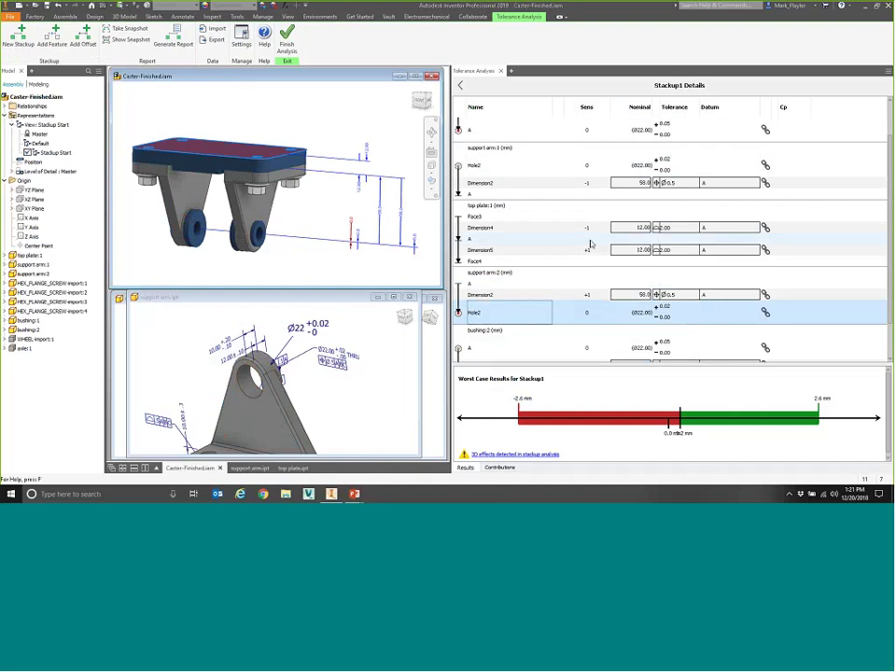
click(675, 232)
double_click(675, 230)
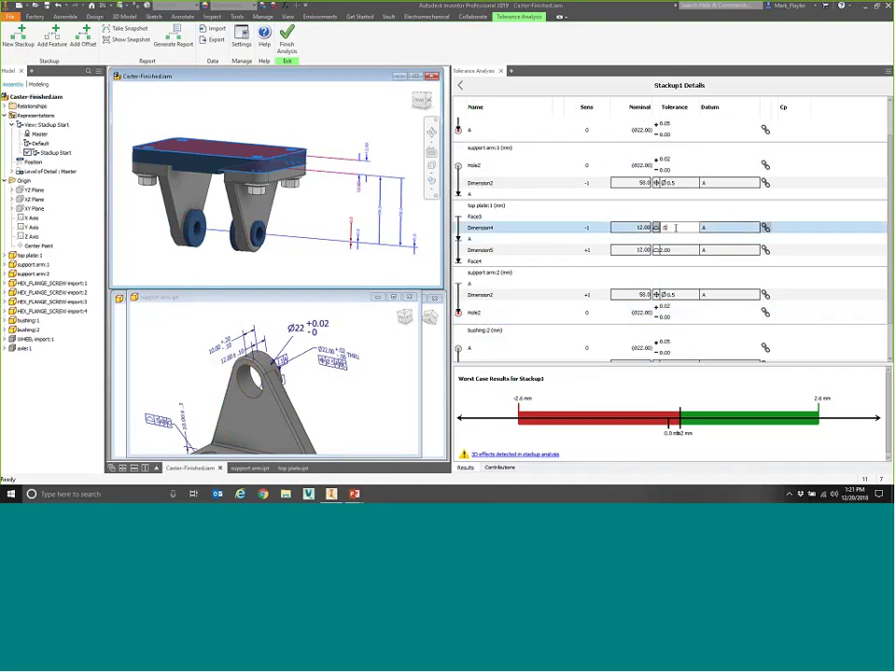
text(.5)
click(801, 240)
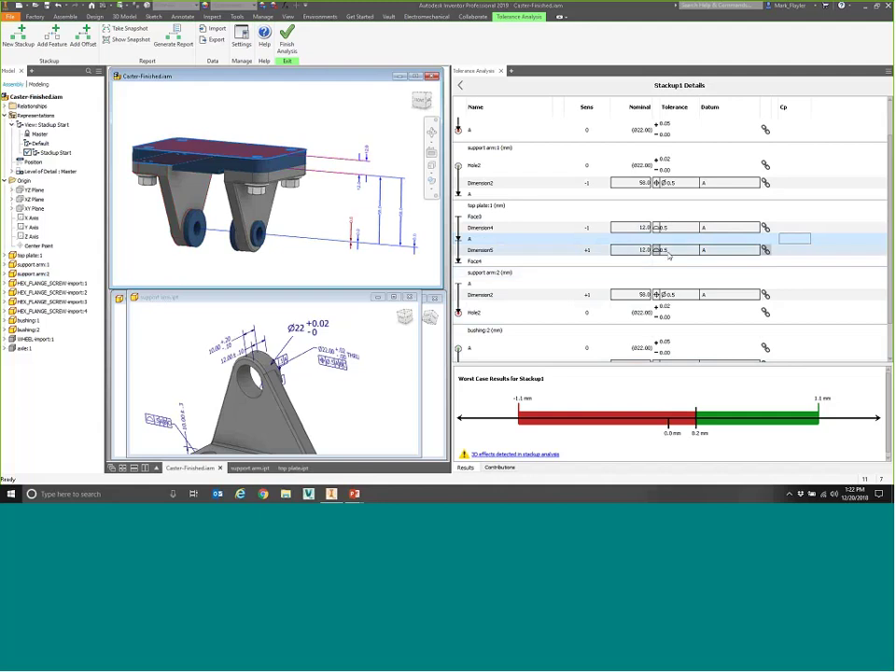
Step: Check Stackup1 in the summary of 1D tolerance stackups and reopen its details
scroll(668, 255, up, 1)
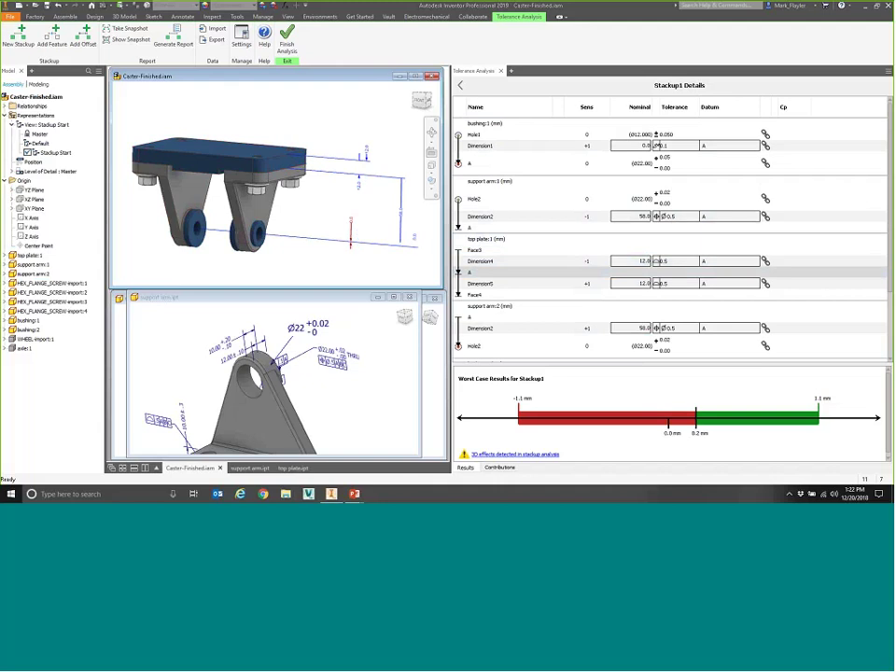
click(460, 85)
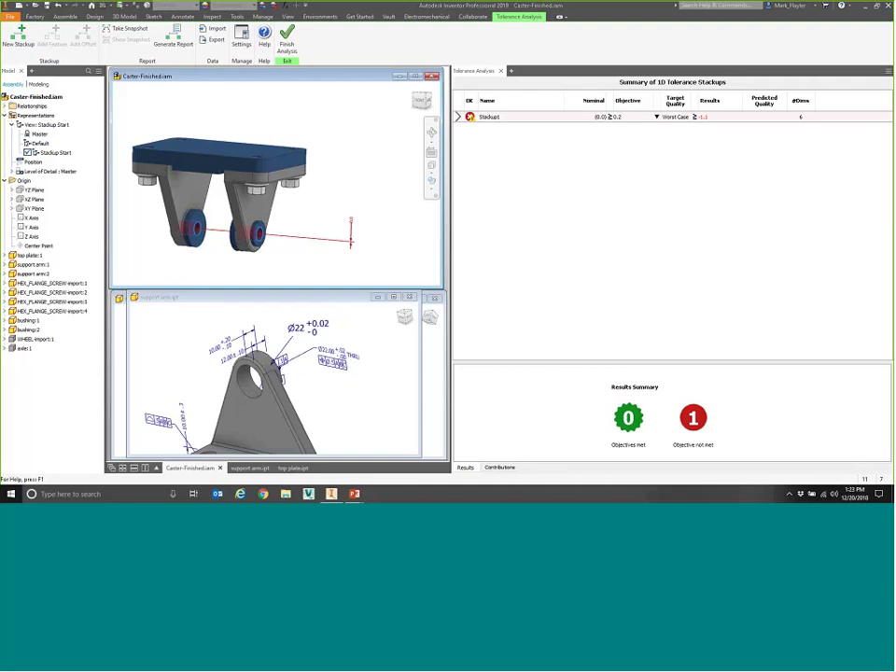
click(454, 117)
double_click(455, 116)
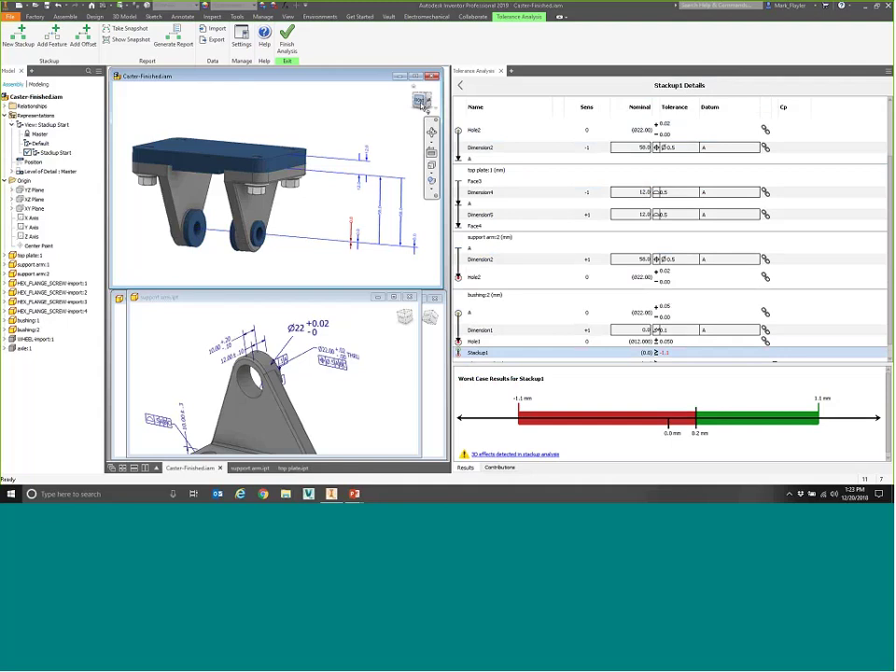
Step: Capture the caster's front view as Stackup1's snapshot and recall it from an angled view
scroll(301, 194, down, 1)
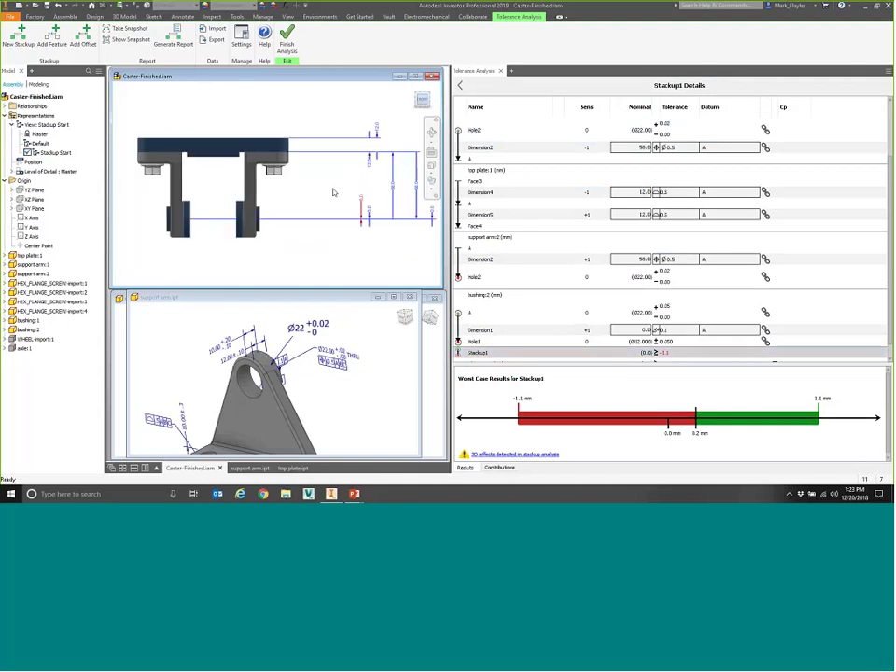
scroll(325, 192, down, 1)
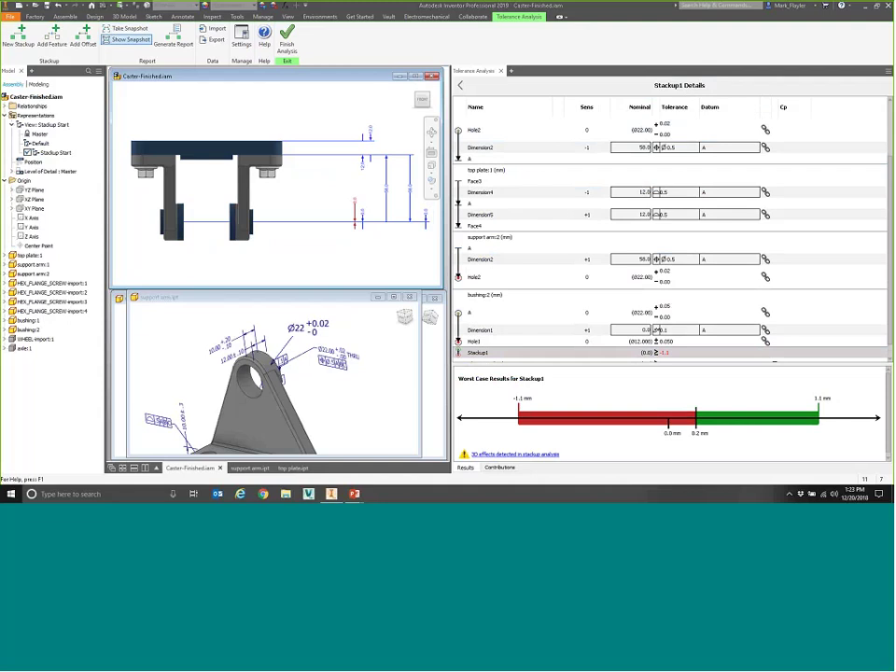
click(415, 97)
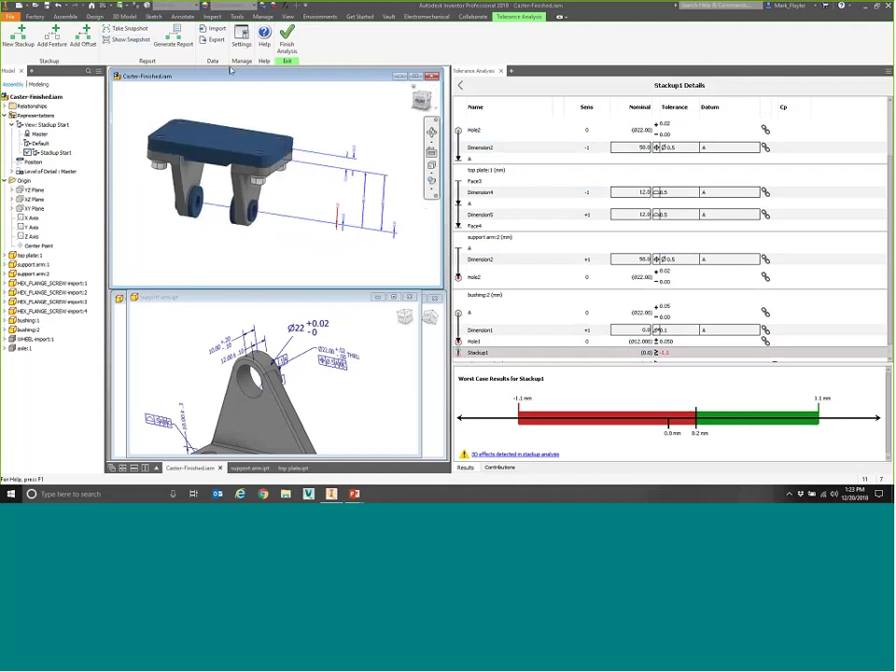
click(126, 39)
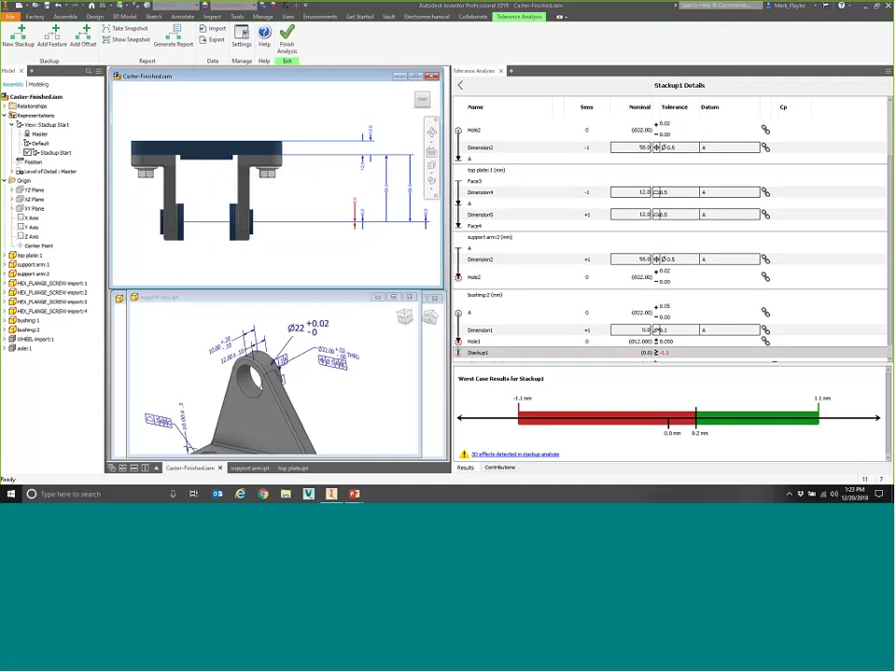
Step: Generate the tolerance stackup report for the caster assembly and save it as CasterWheel Report in the Dataset folder
click(175, 45)
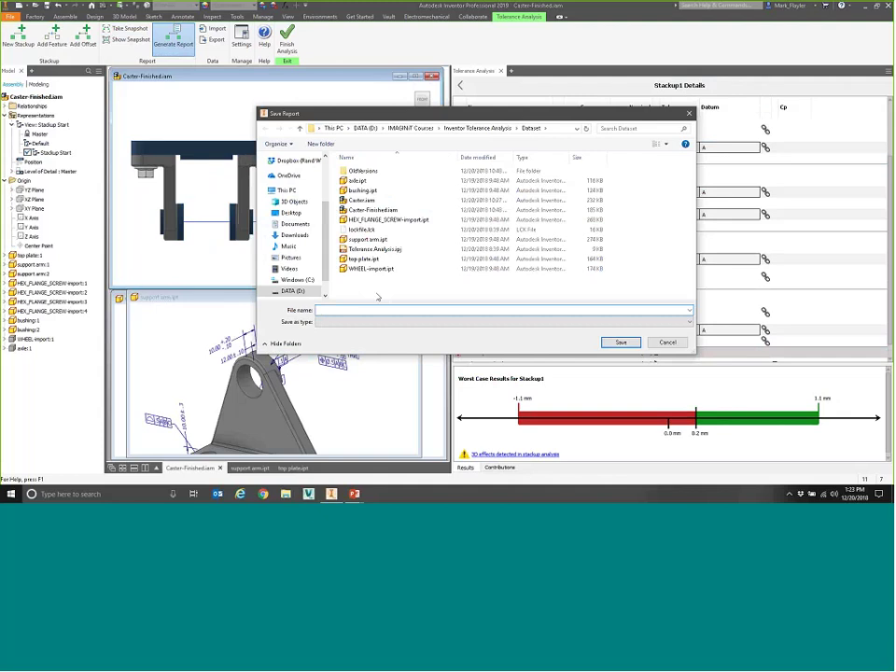
text(C)
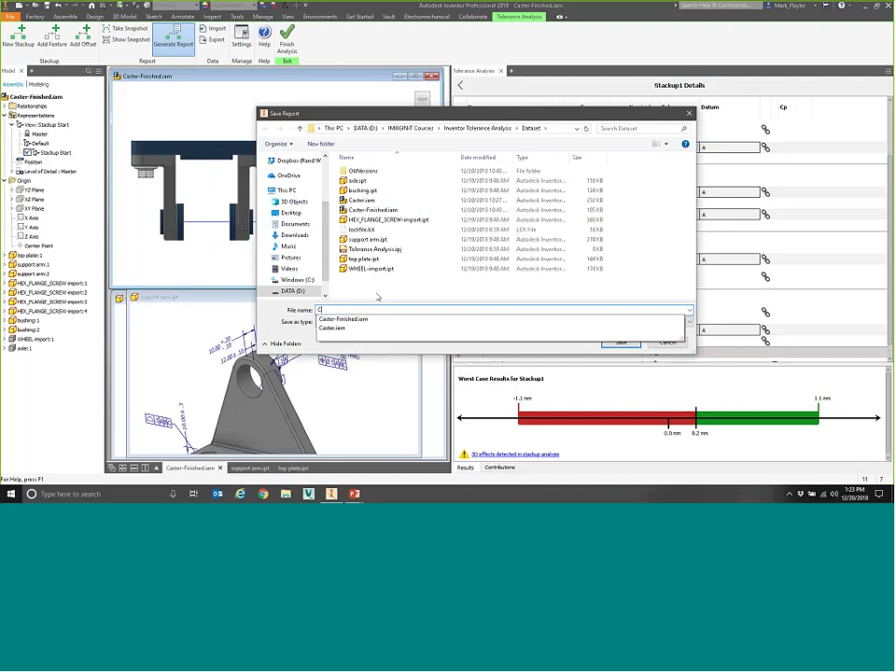
text(asterWHe)
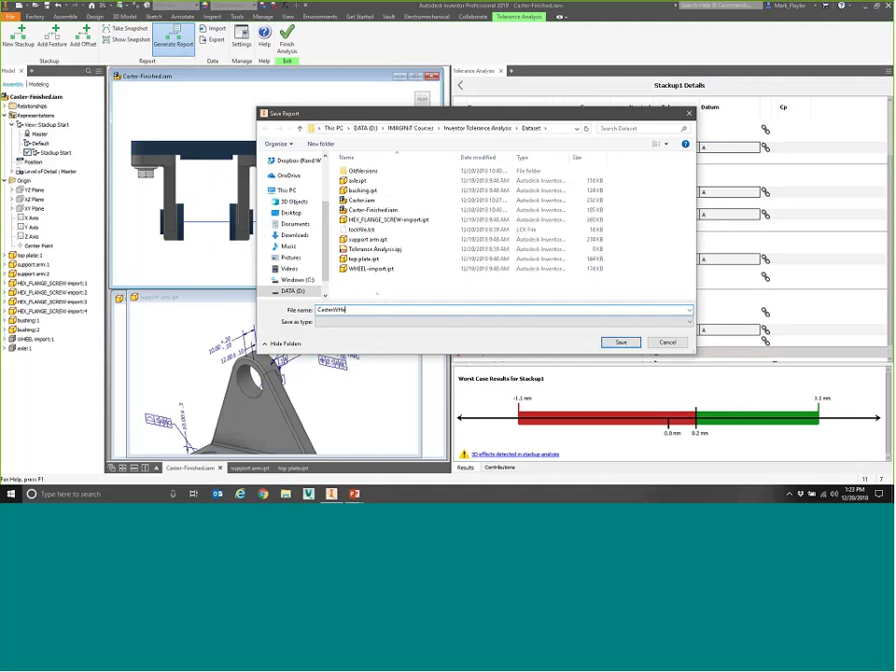
text(el R)
key(Return)
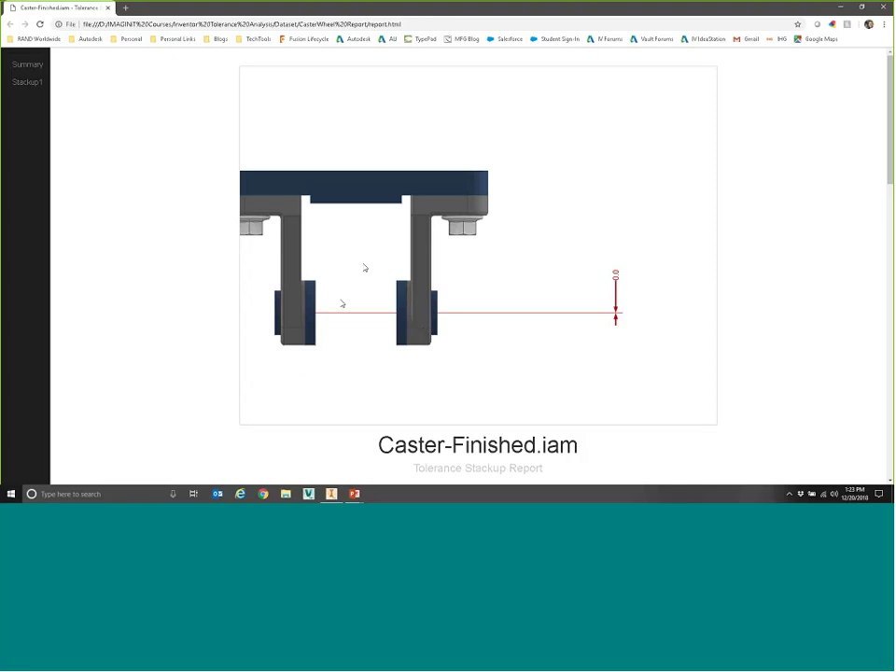
Step: Review the report's Stackup1 section, including the tolerance table, analysis results and contributions, revisit the summary, and close the report
click(28, 83)
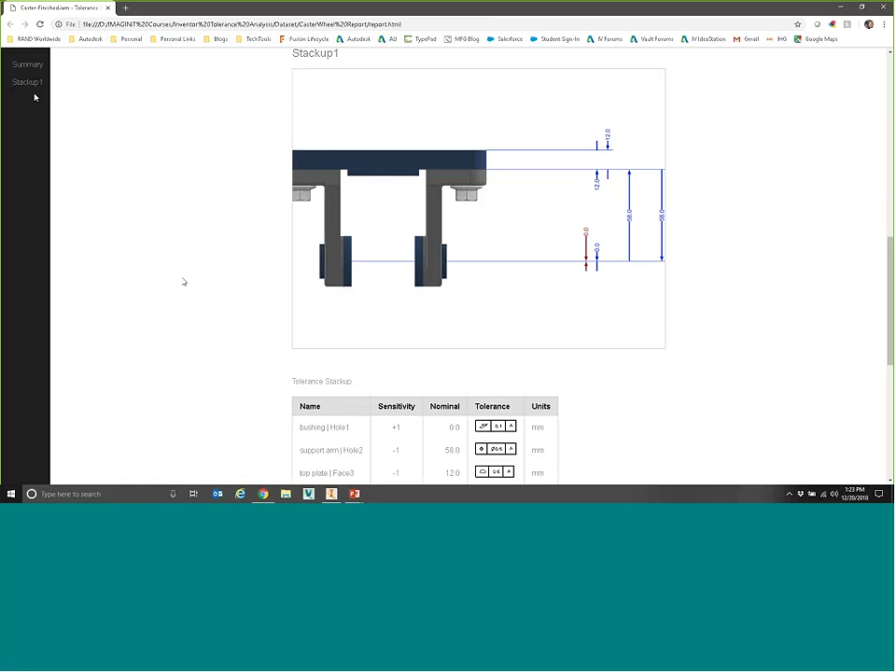
scroll(586, 296, down, 3)
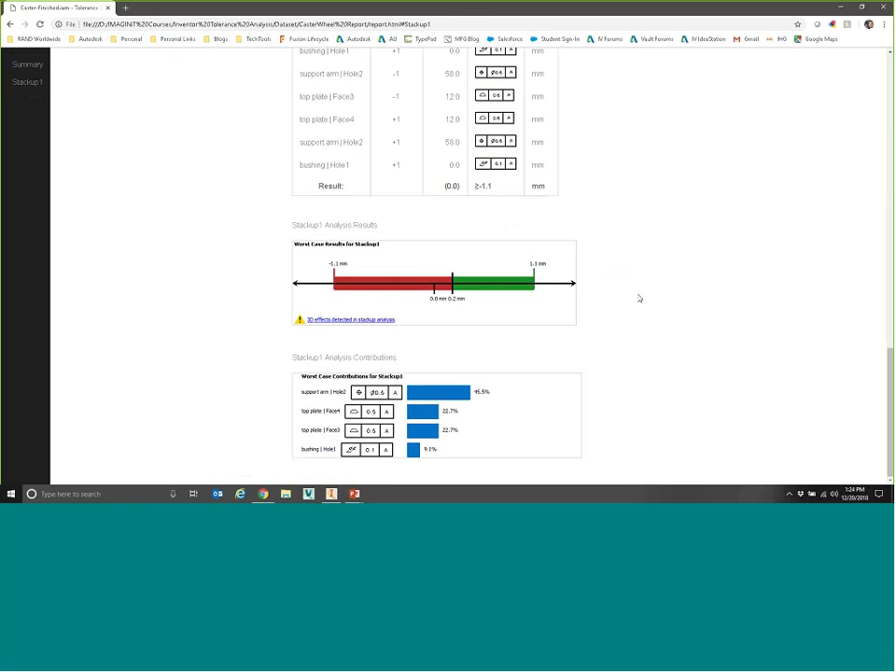
scroll(472, 344, up, 15)
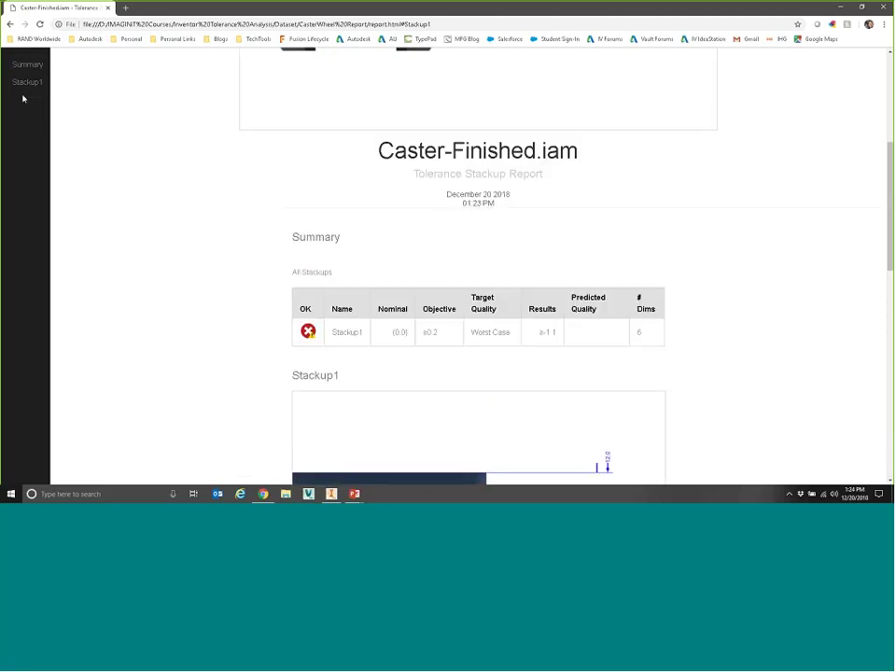
click(23, 98)
click(884, 8)
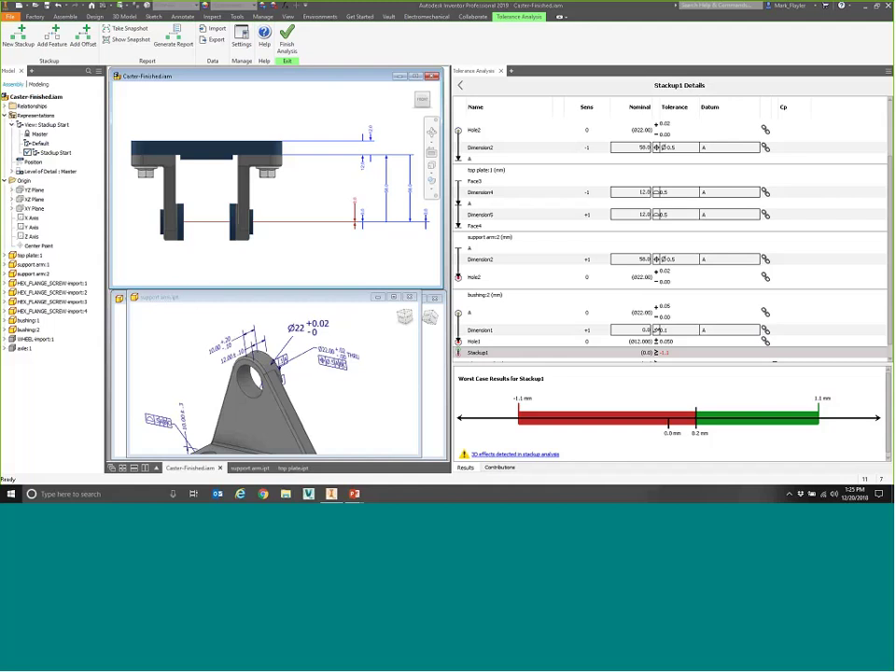
key(alt+Tab)
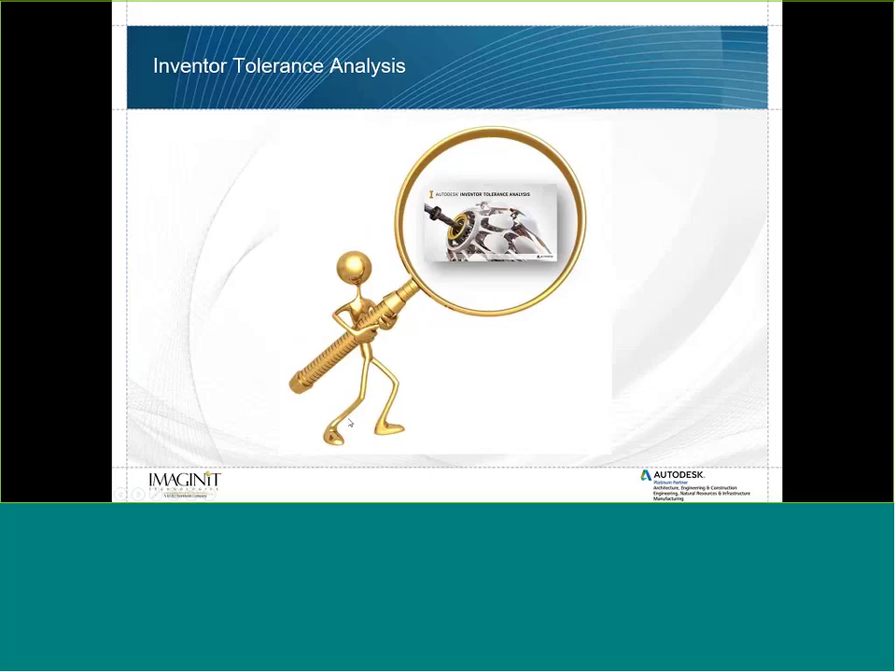
click(350, 423)
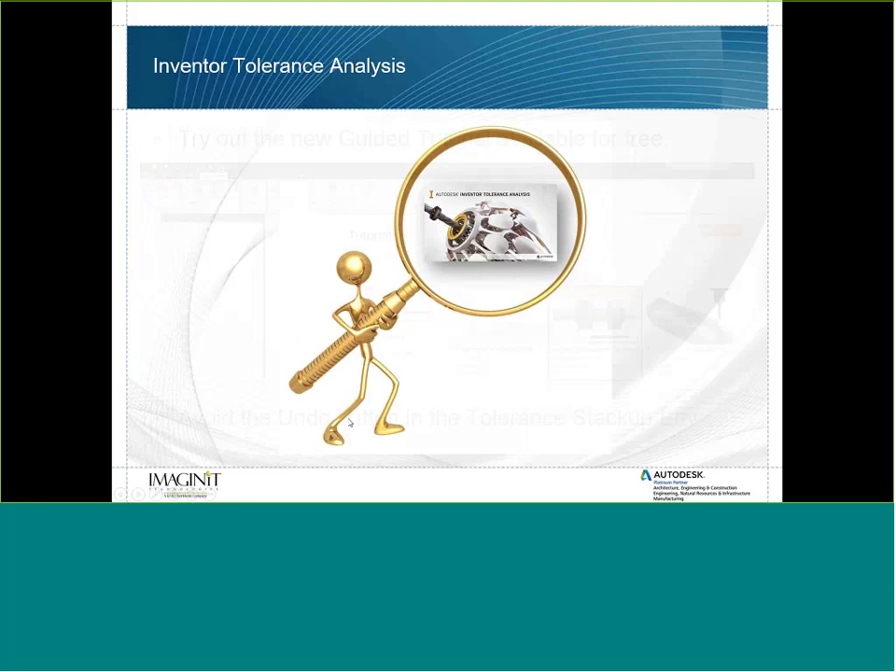